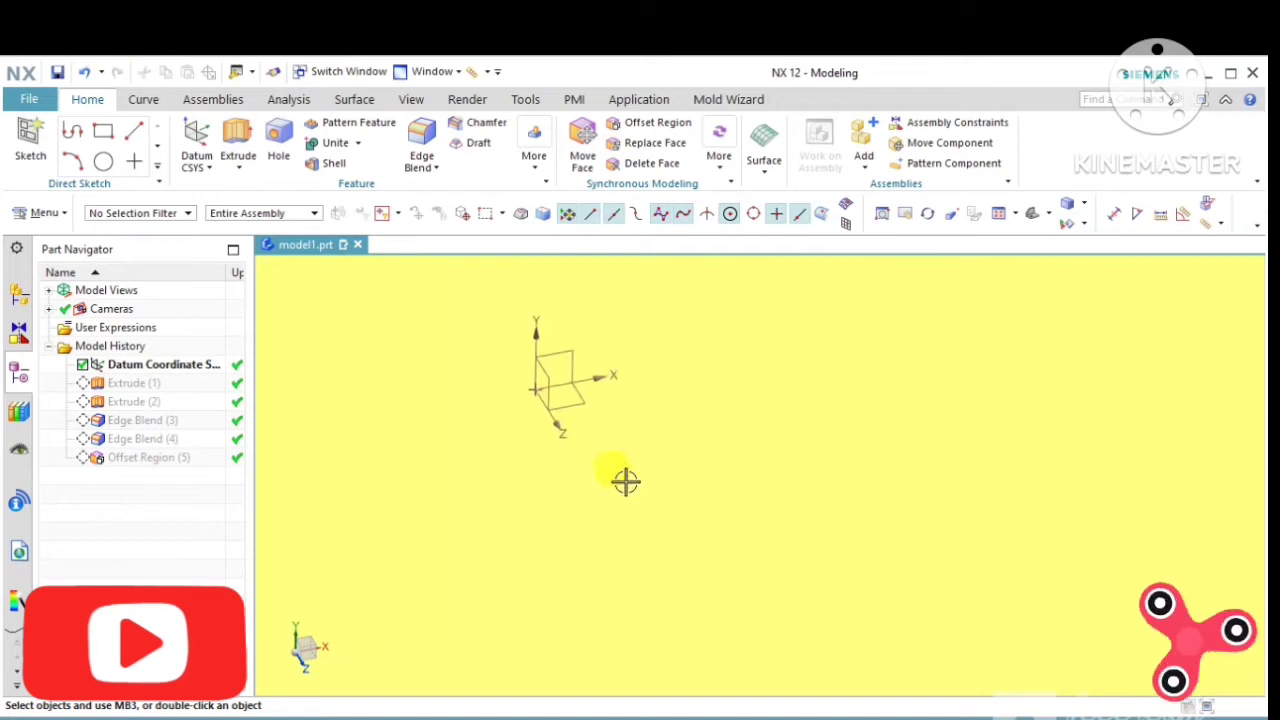
Start an Extrude and open a new section sketch on the XY datum plane without drawing a profile.
scroll(537, 360, "up", 5)
scroll(562, 367, "down", 2)
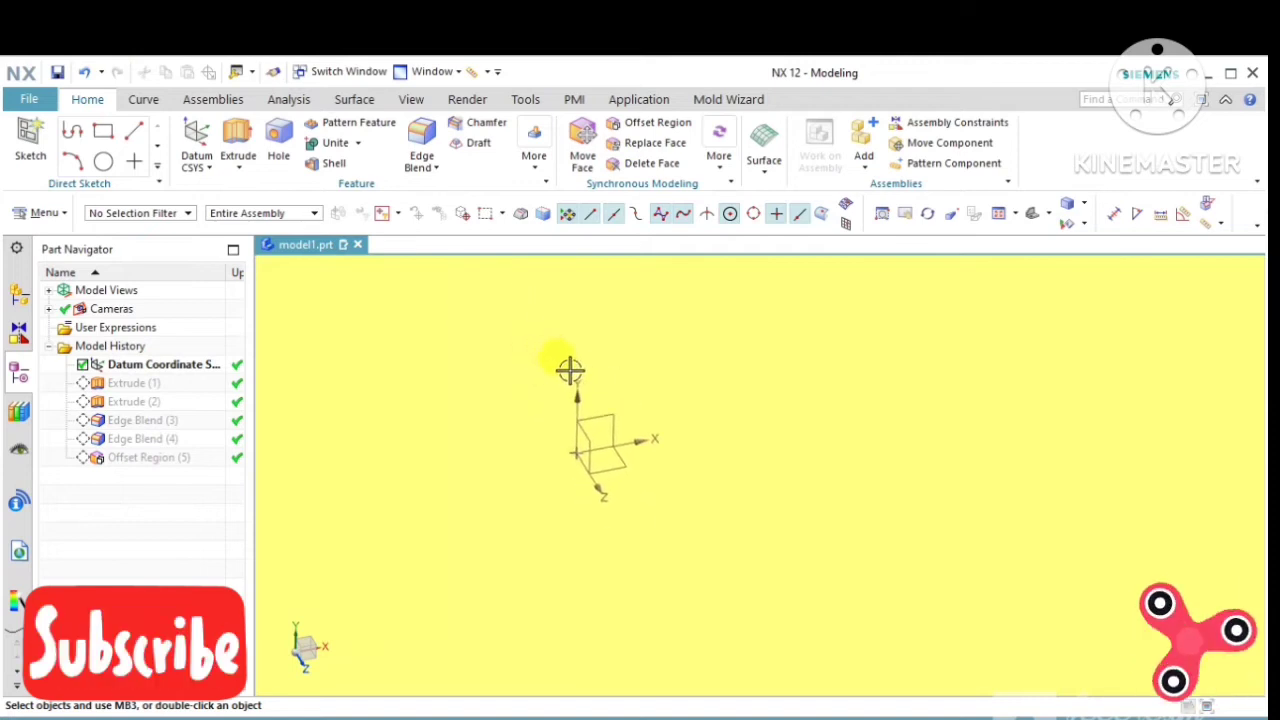
middle_click_drag(624, 430, 600, 408)
left_click(238, 142)
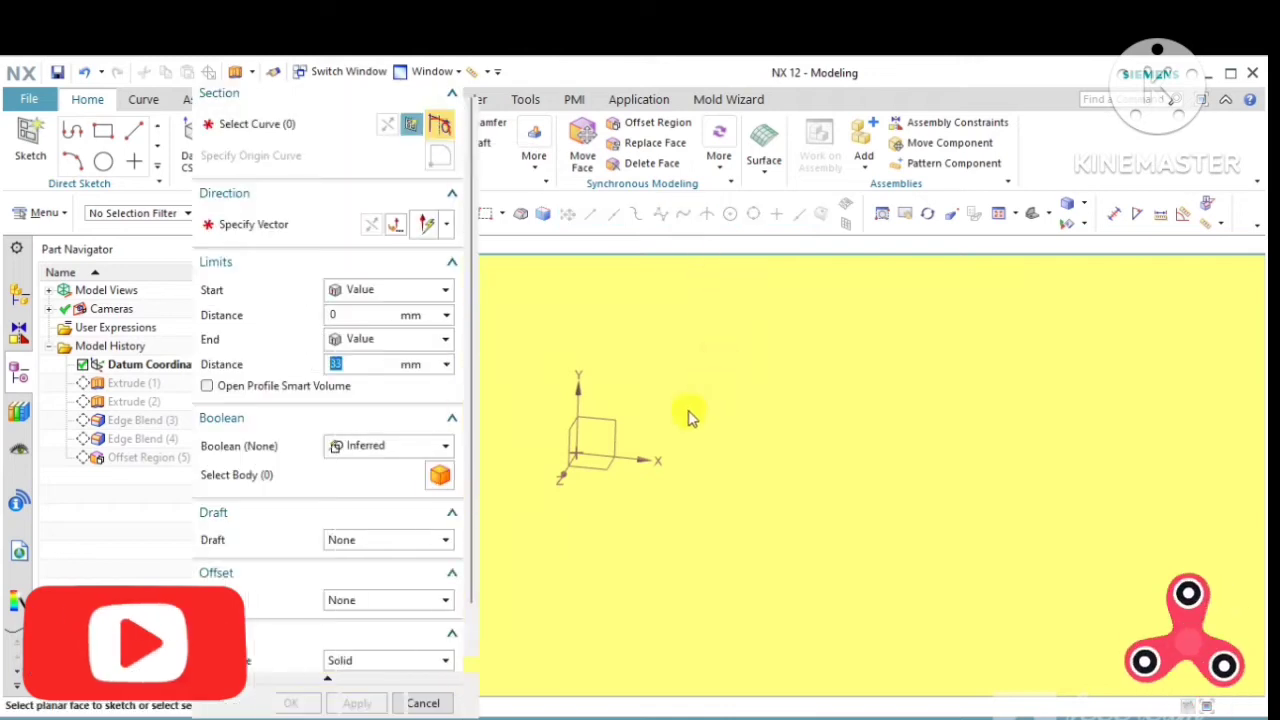
left_click(612, 423)
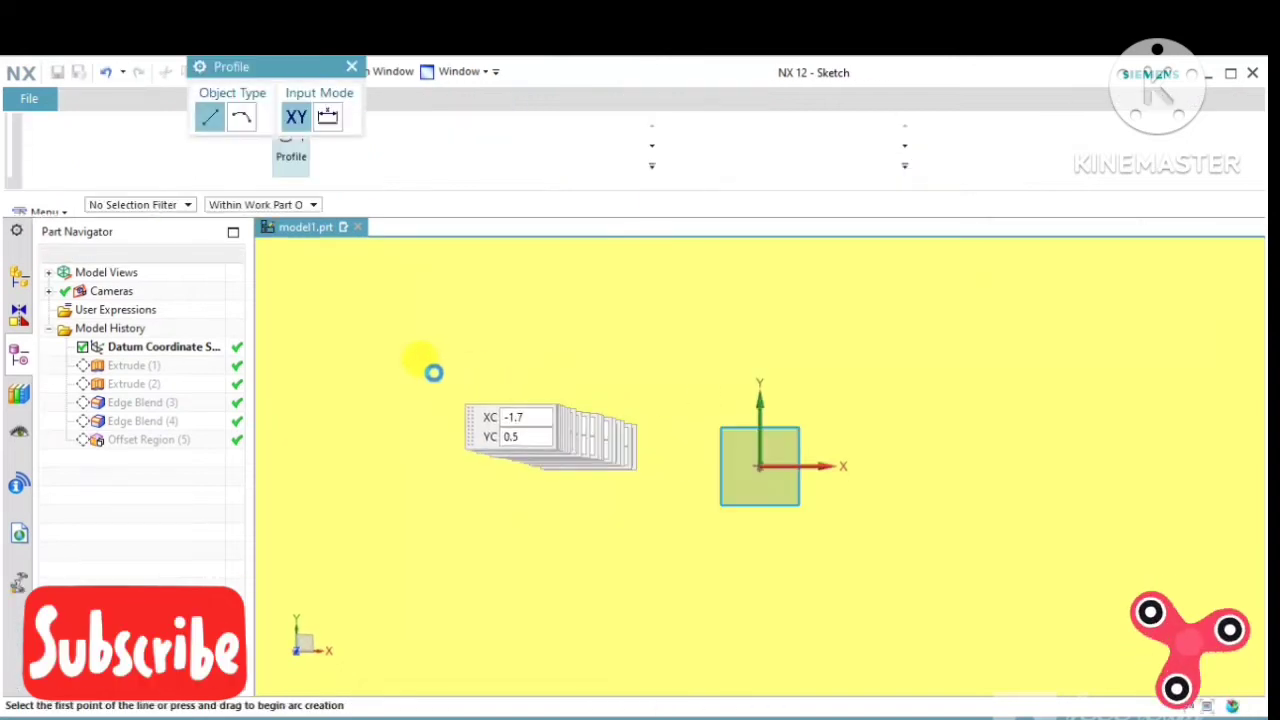
left_click(352, 68)
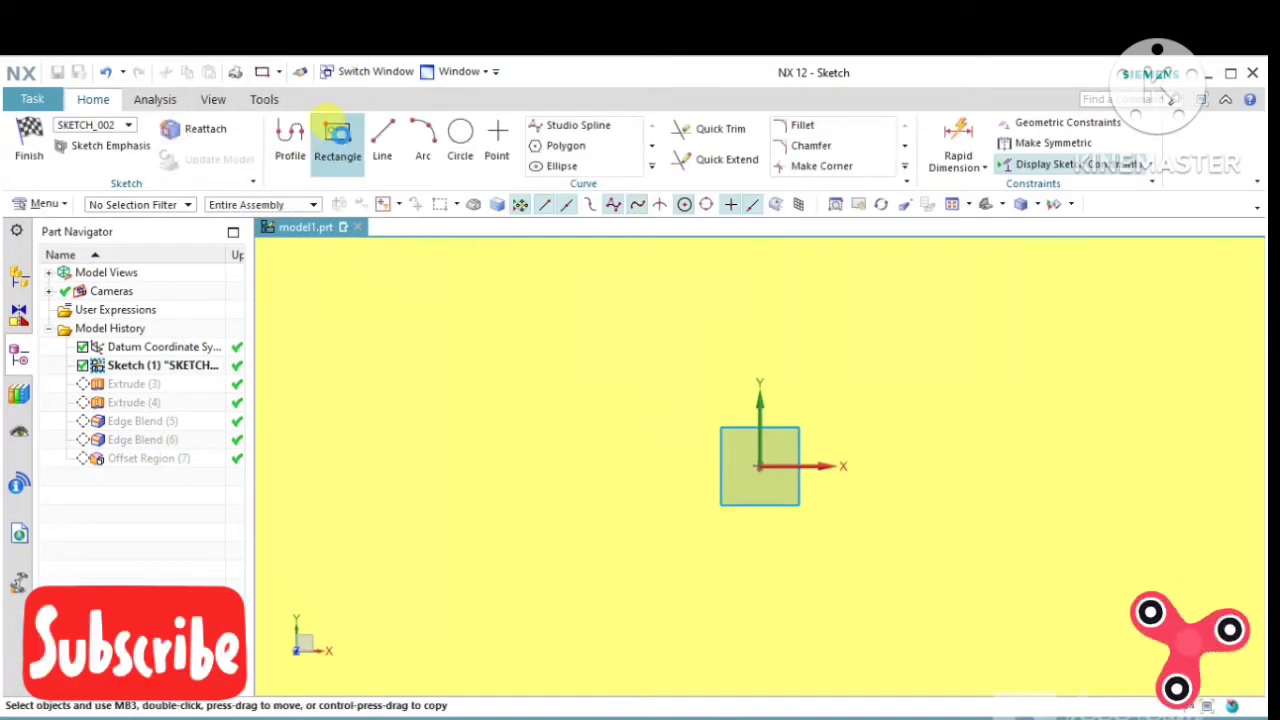
Draw a three-point rectangle about 2.7 by 1 mm around the origin, and undo it.
left_click(337, 143)
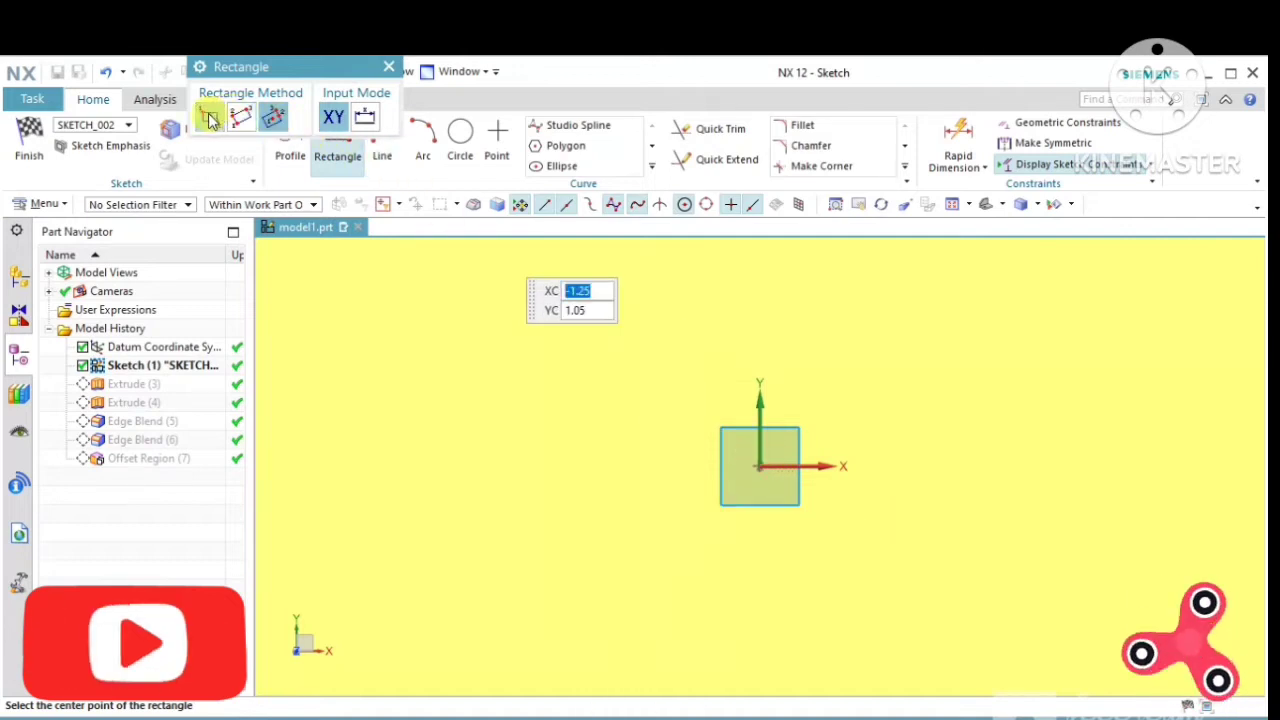
left_click(481, 310)
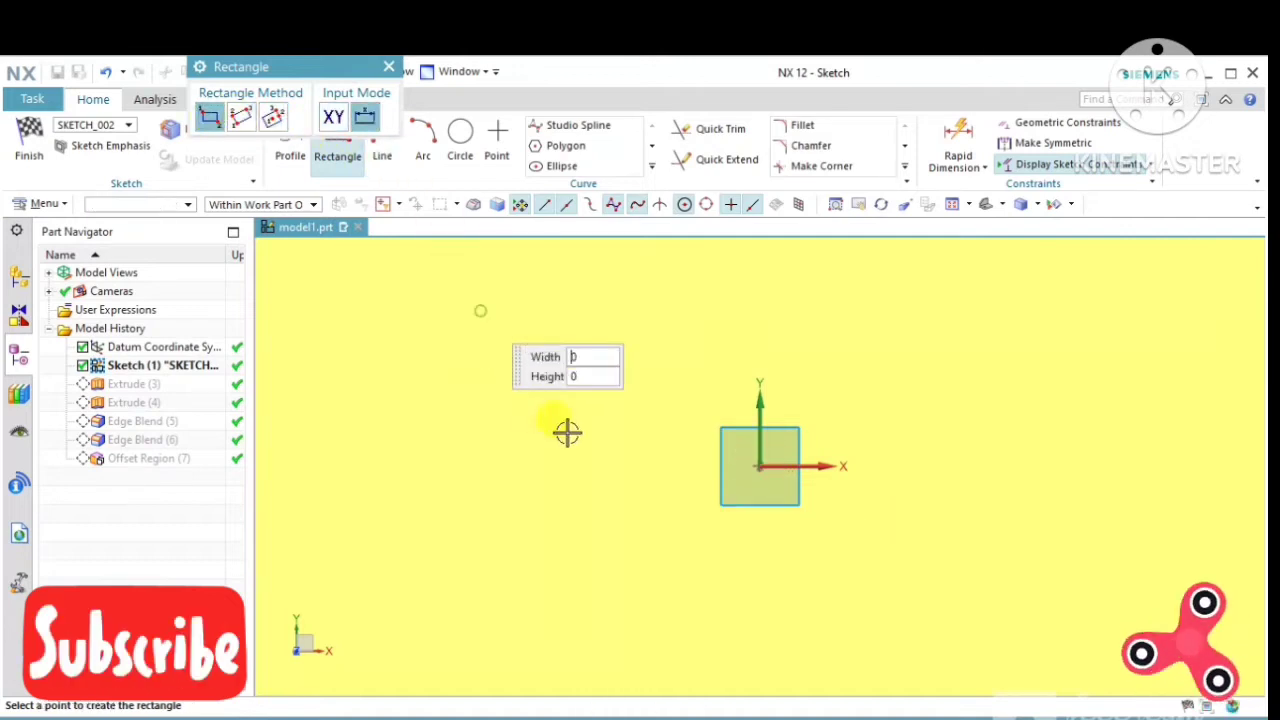
left_click(242, 118)
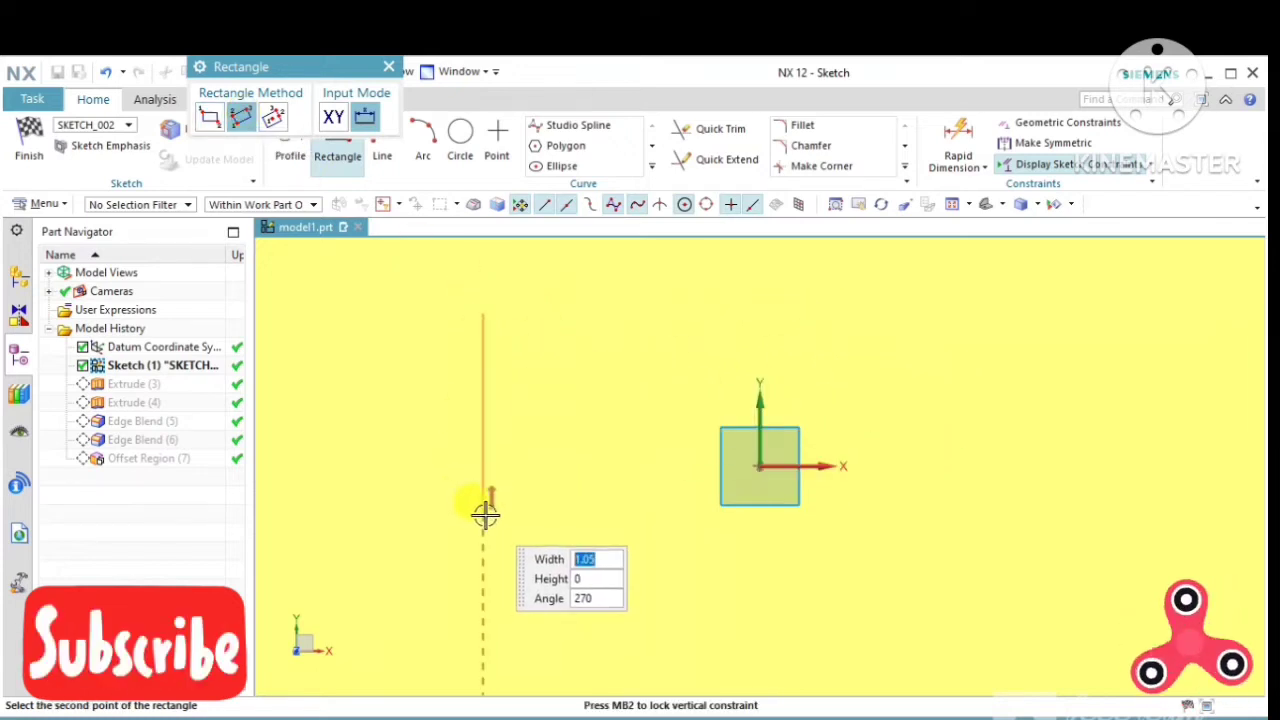
left_click(483, 510)
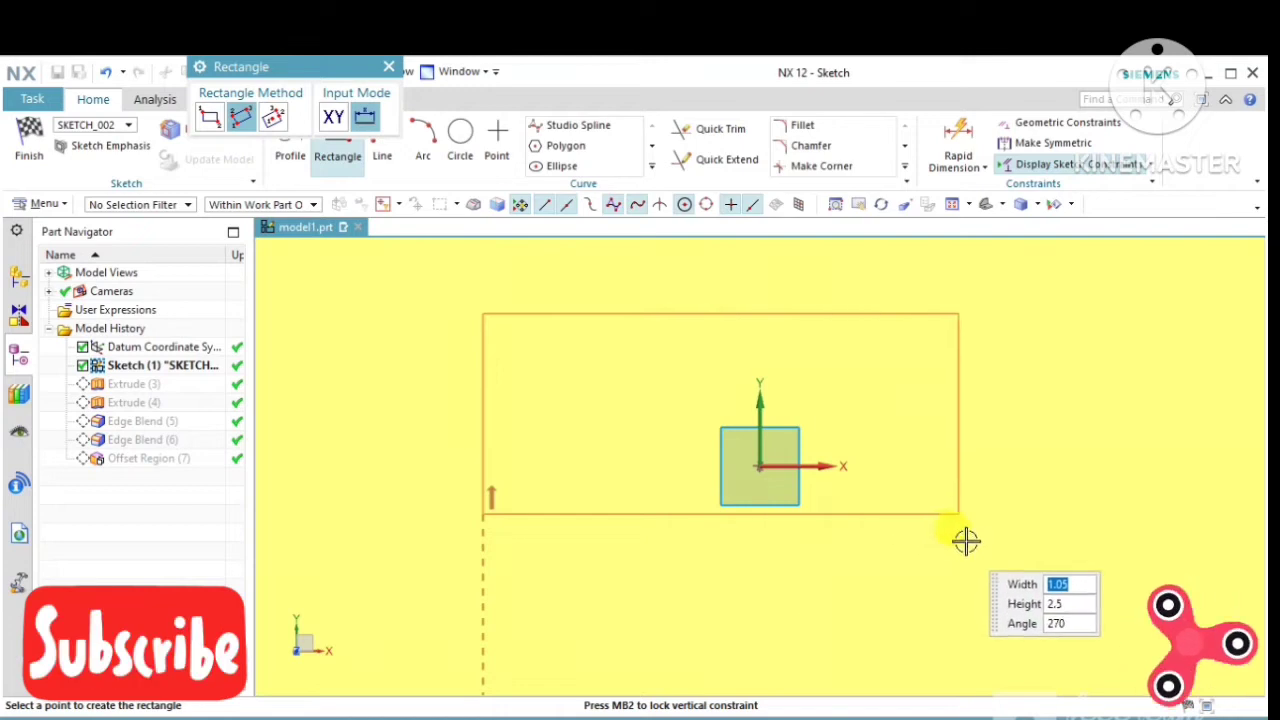
left_click(1000, 537)
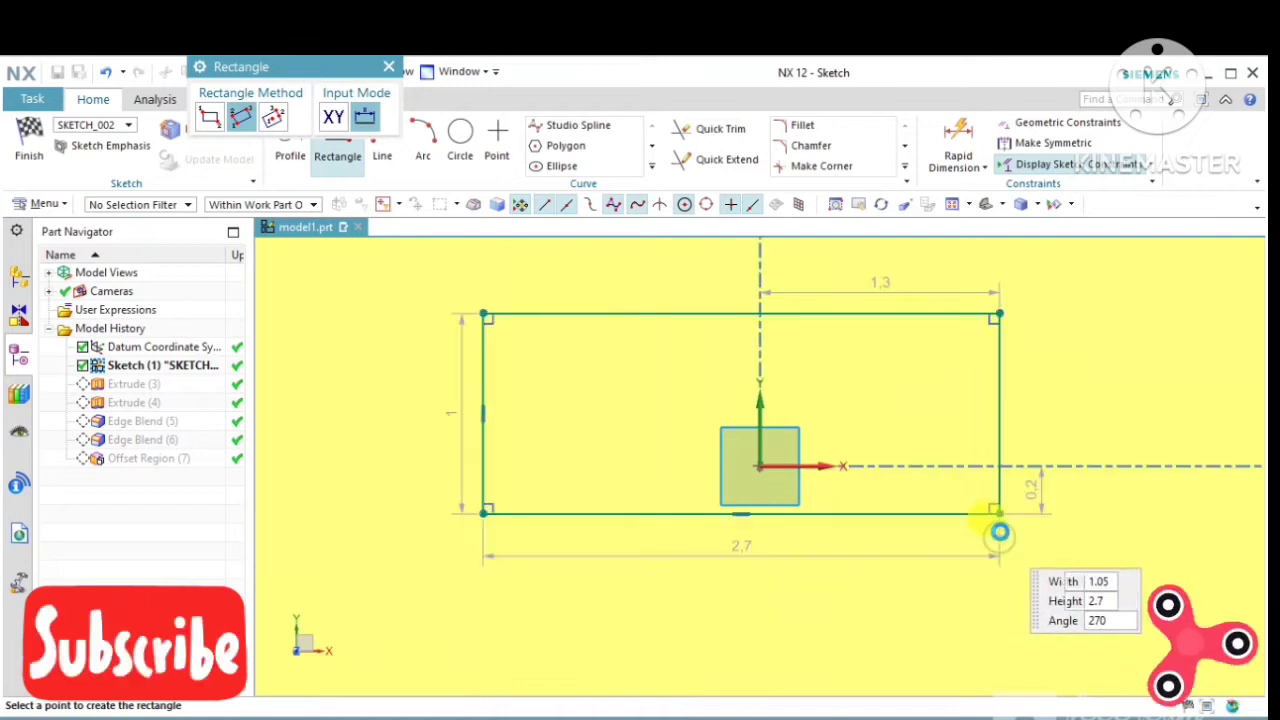
left_click(388, 68)
left_click(106, 72)
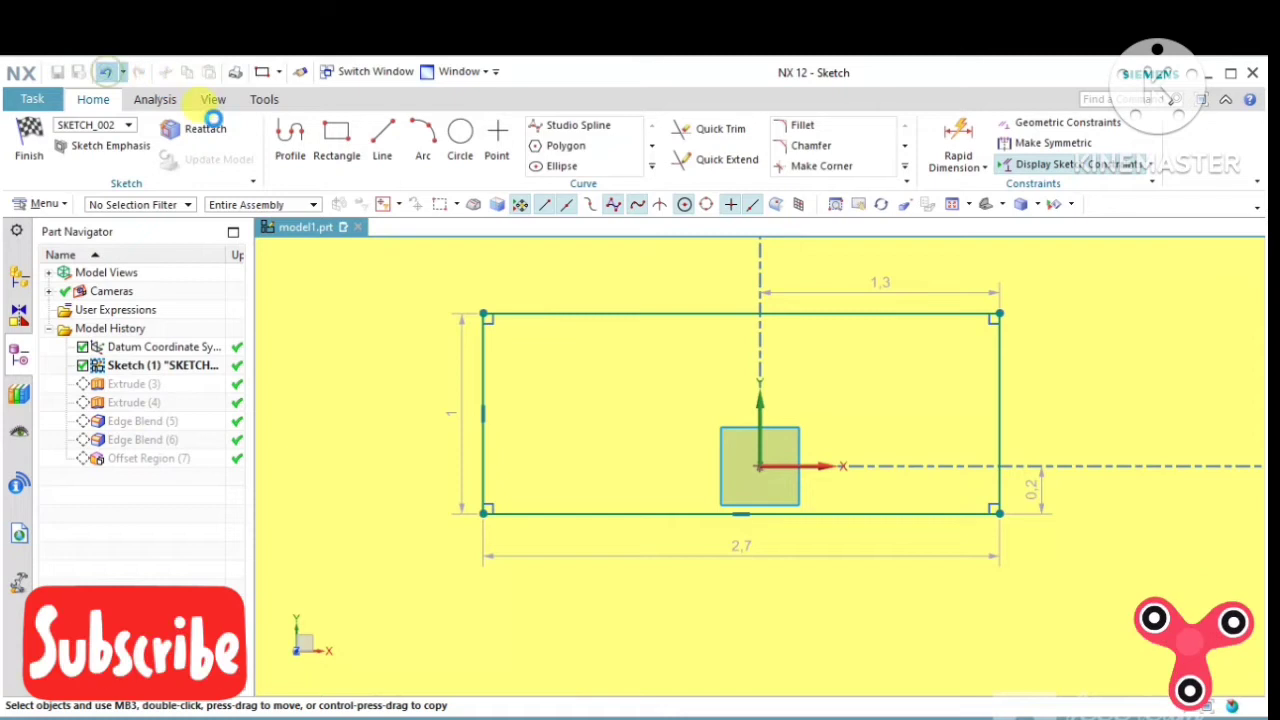
Draw a rectangle from its center at the sketch origin, about 3.5 mm wide and 1.2 mm high.
left_click(337, 148)
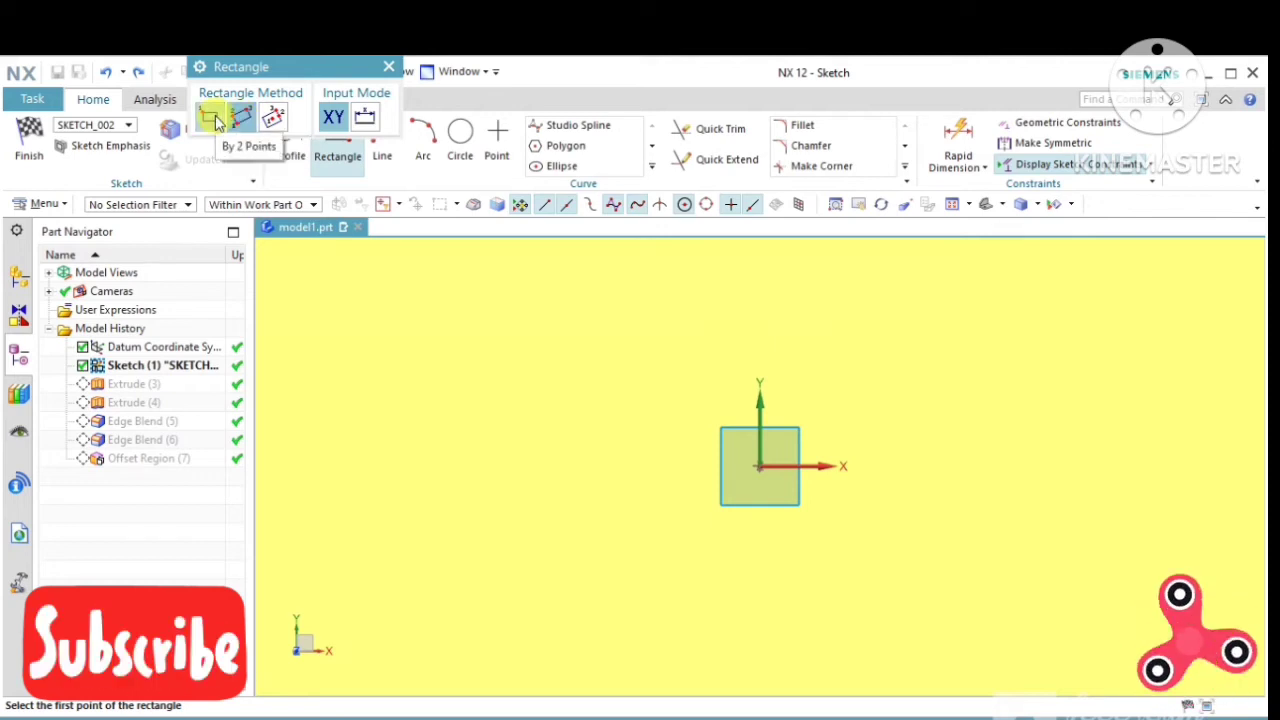
left_click(274, 118)
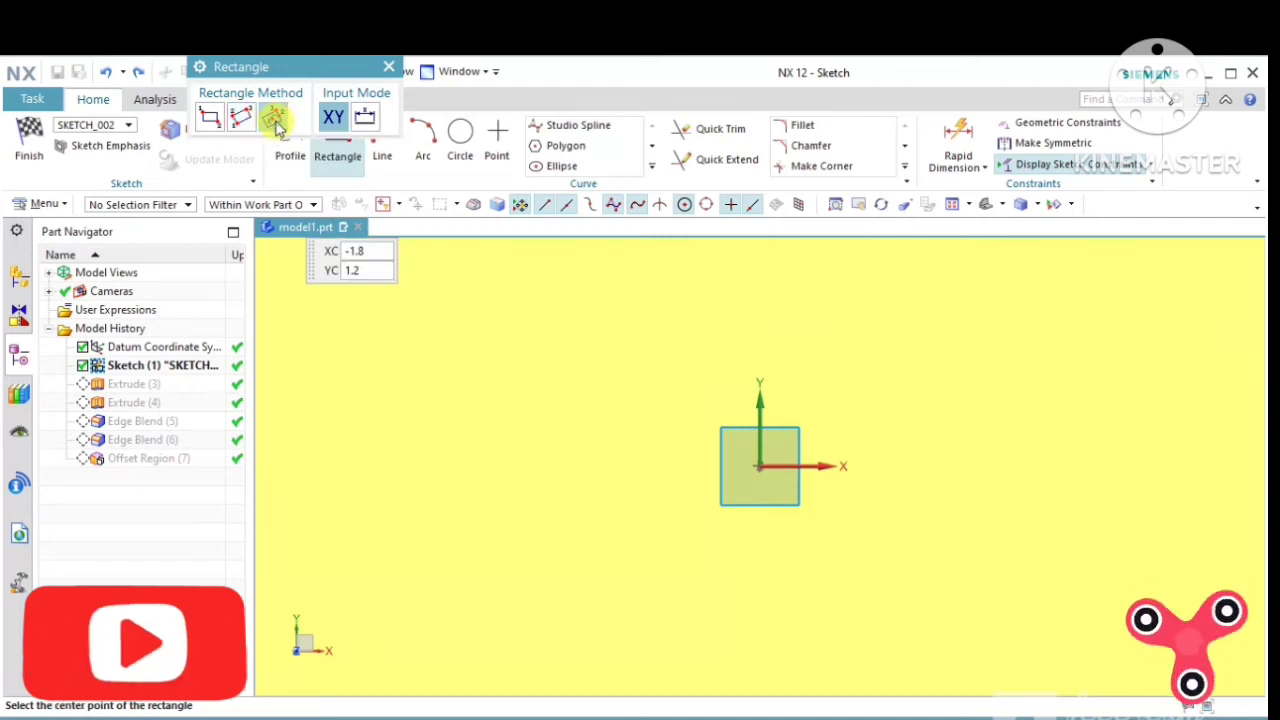
left_click(757, 468)
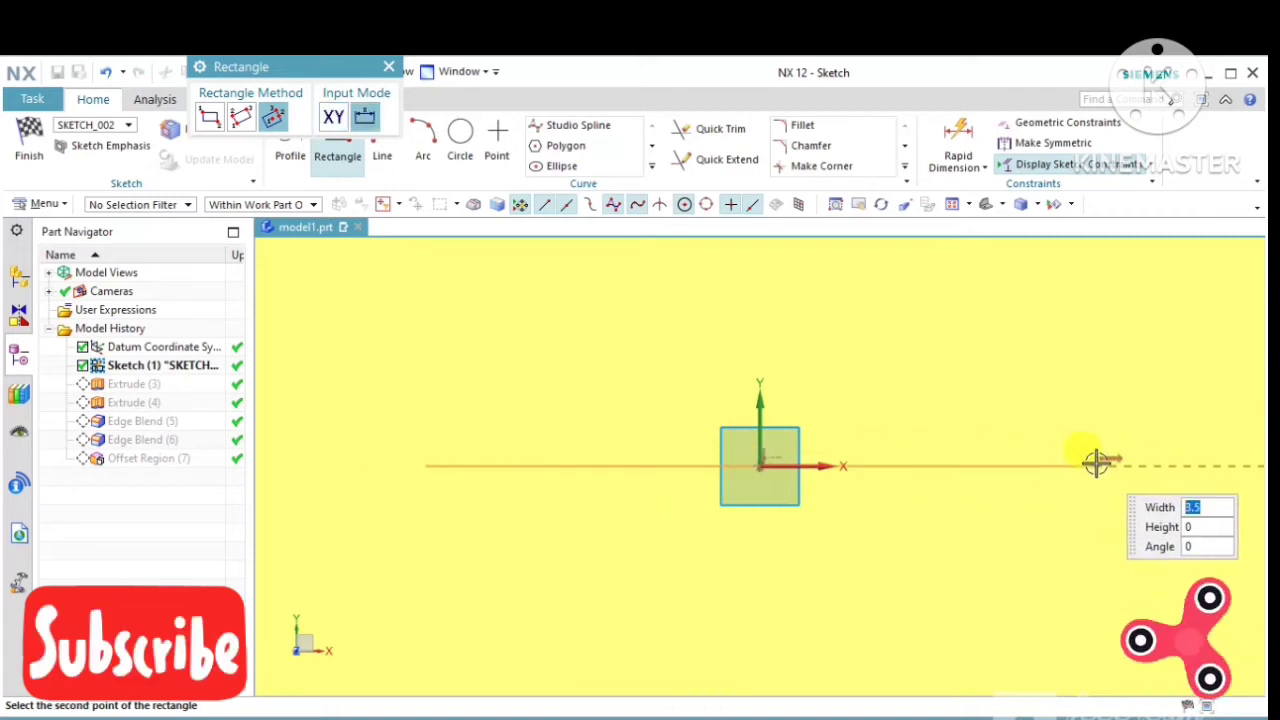
left_click(1096, 463)
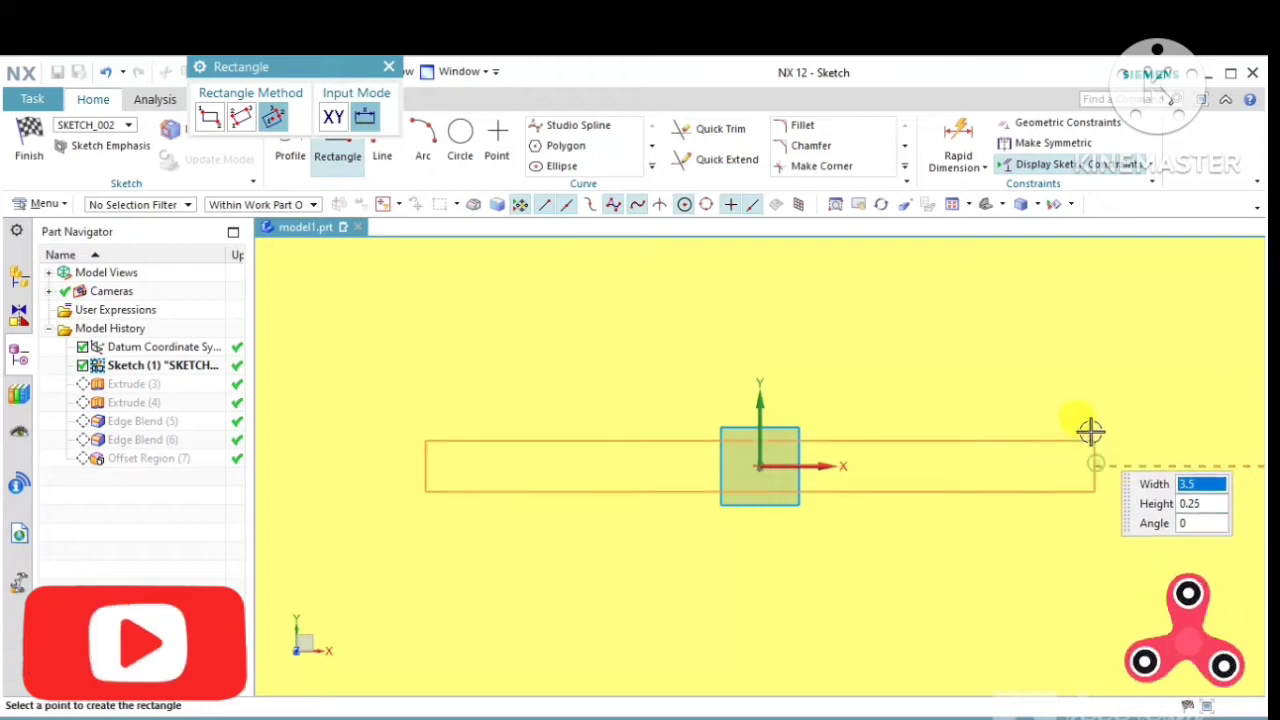
left_click(1085, 352)
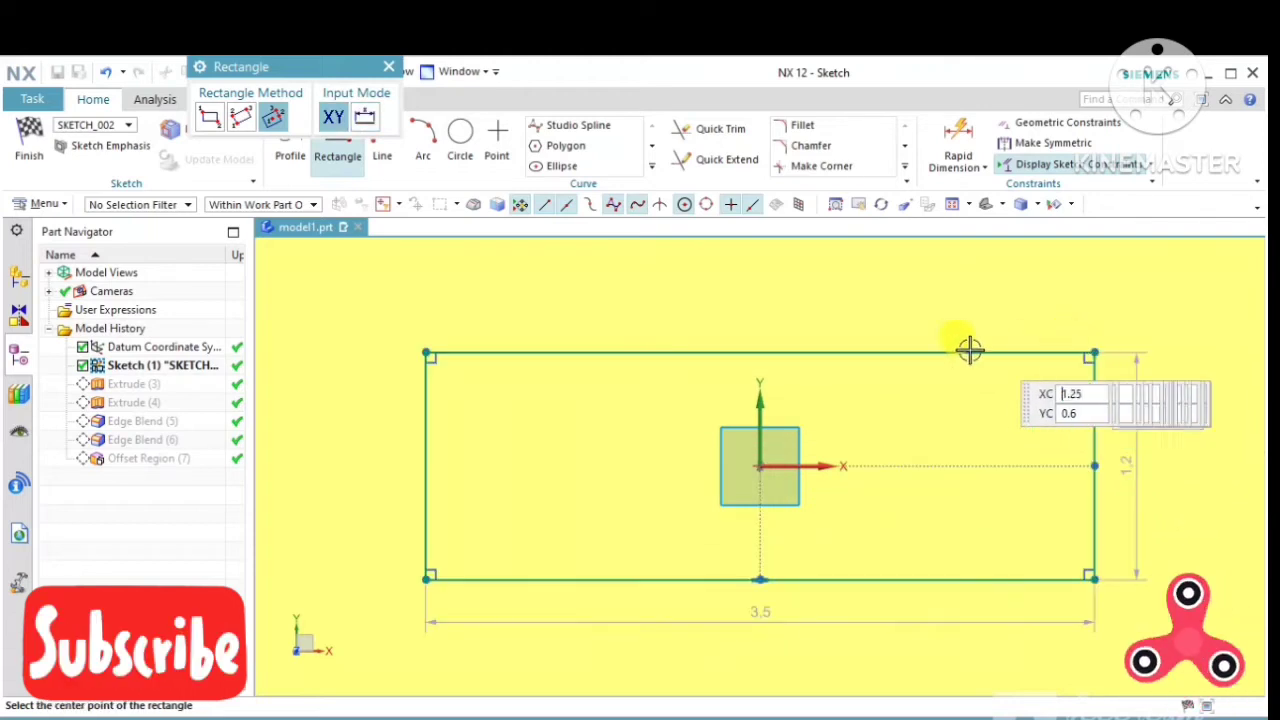
left_click(388, 68)
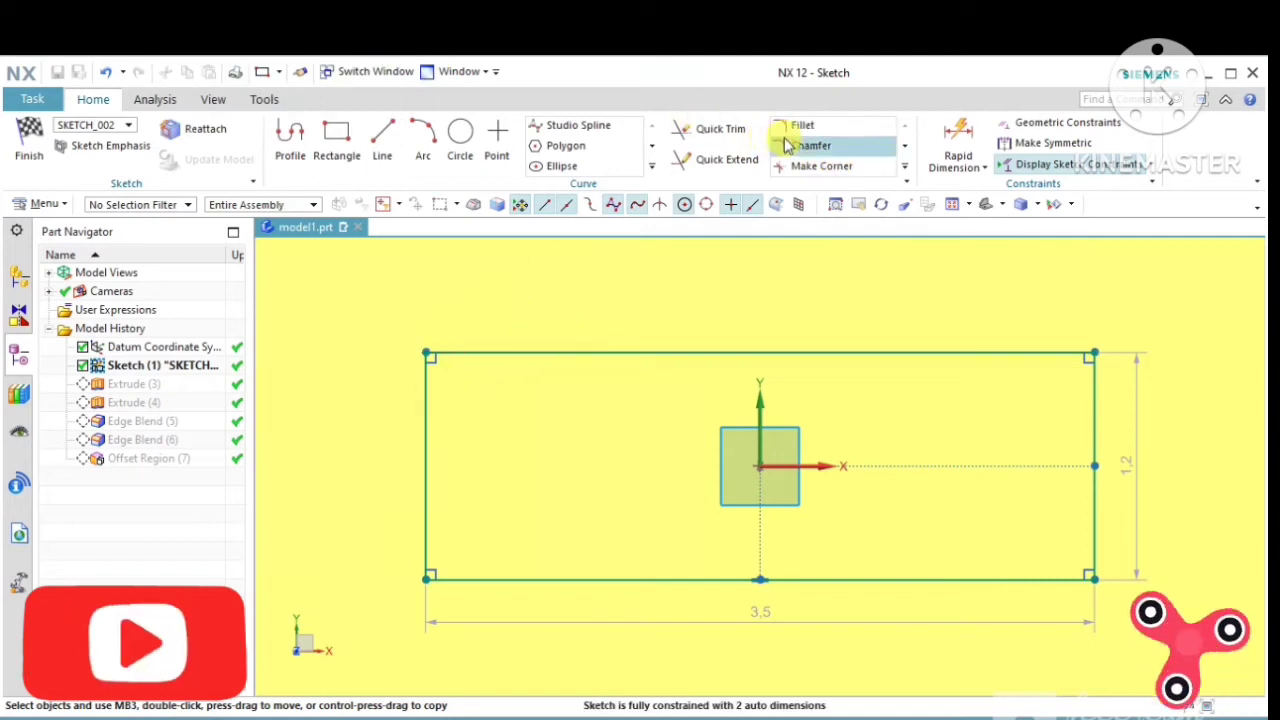
Try to fillet the rectangle's upper-left corner, then undo the rectangle.
left_click(800, 126)
left_click(478, 356)
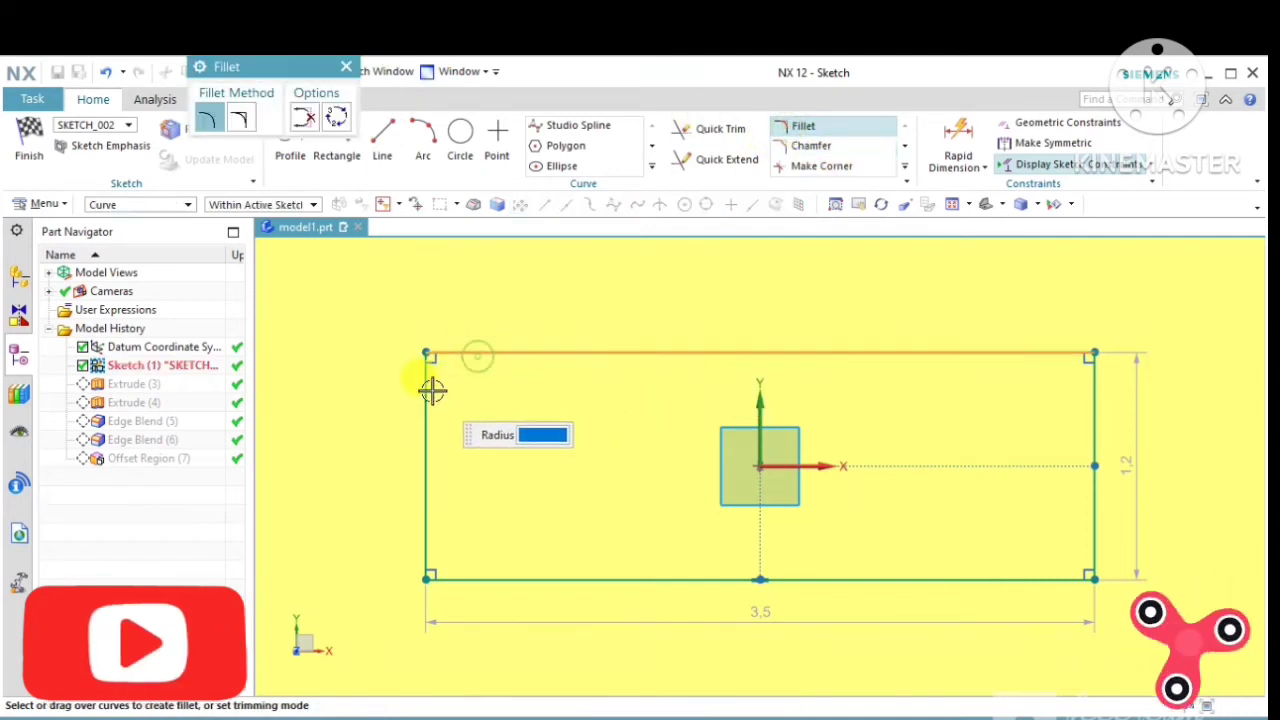
left_click(431, 387)
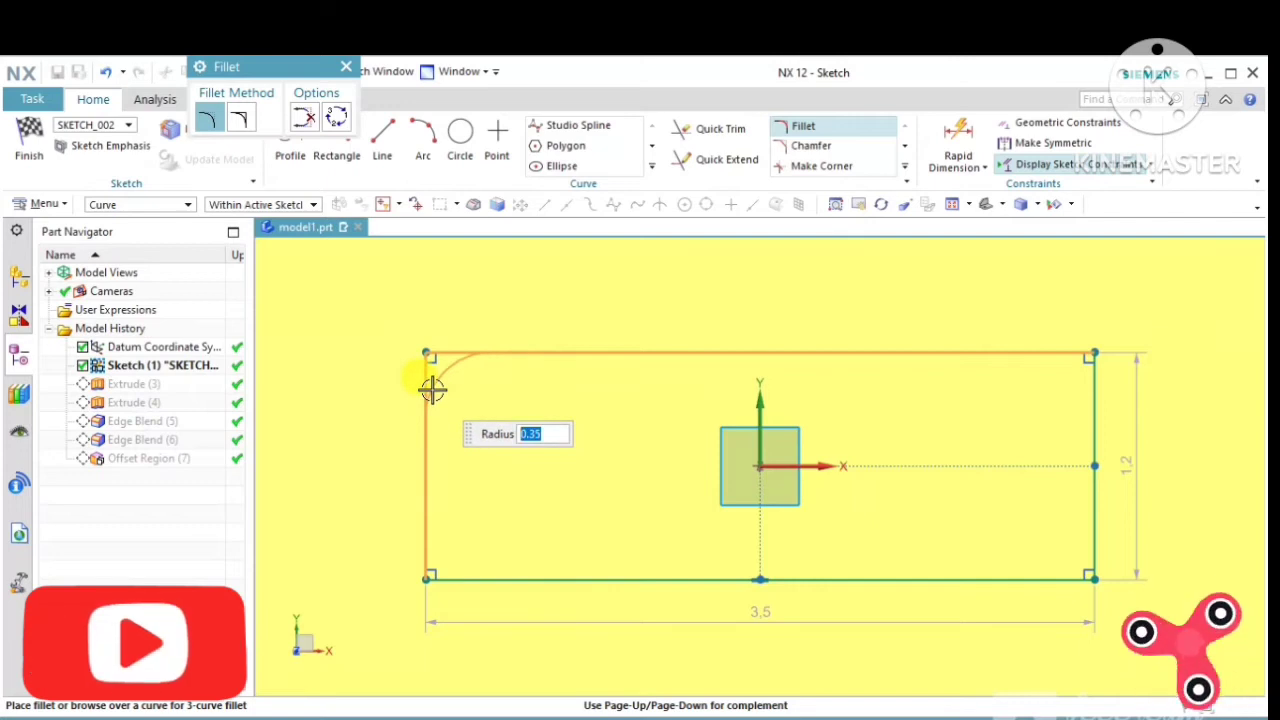
left_click(345, 68)
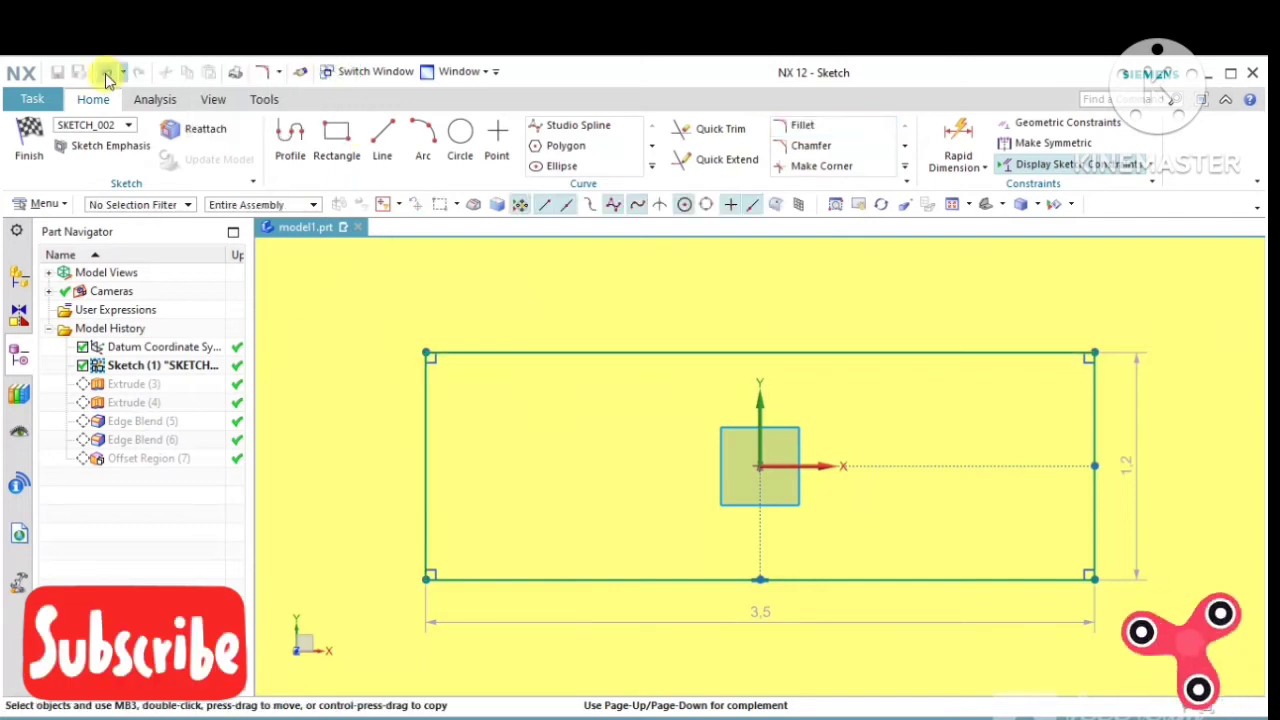
left_click(105, 72)
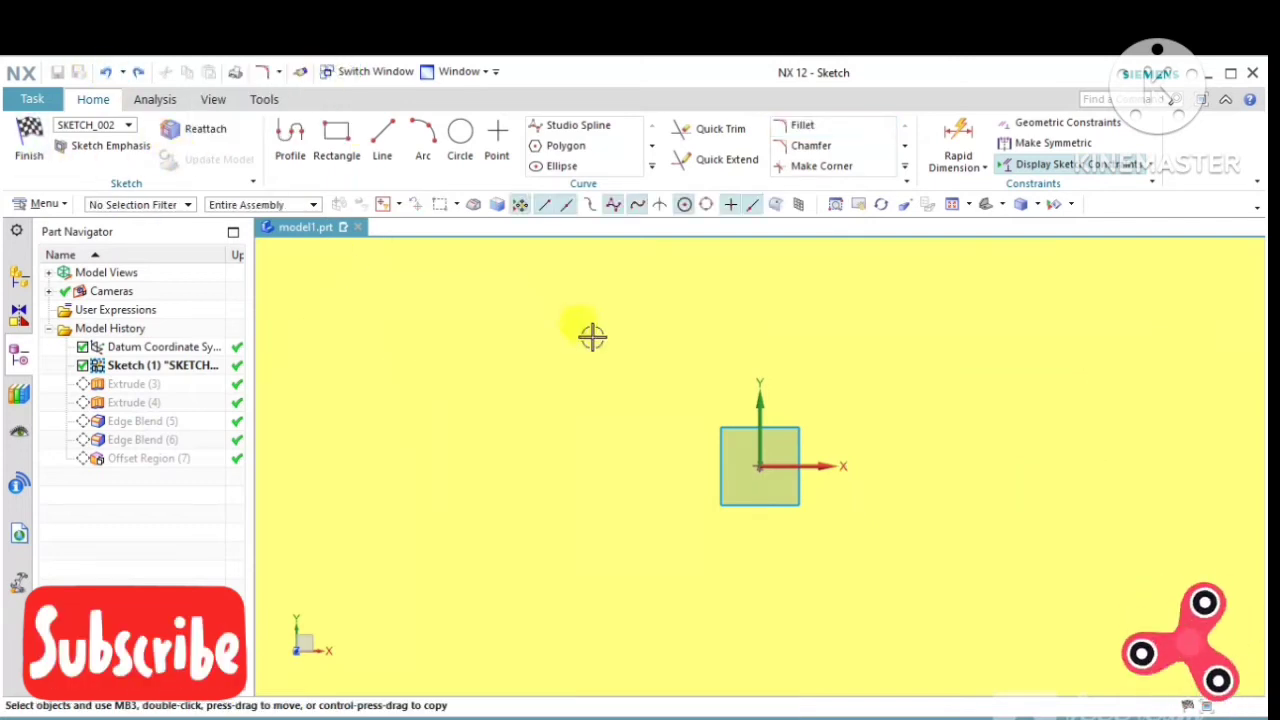
Finish the empty sketch and cancel the Extrude.
left_click(35, 140)
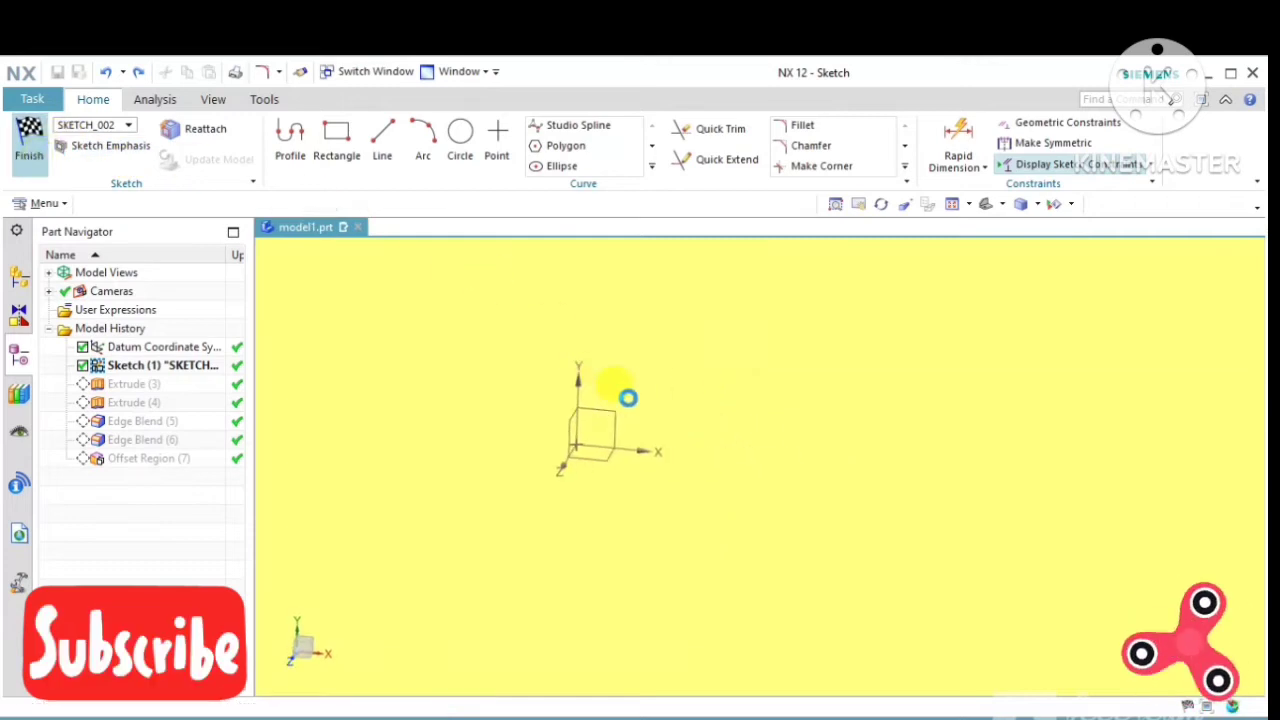
double_click(146, 382)
left_click(423, 697)
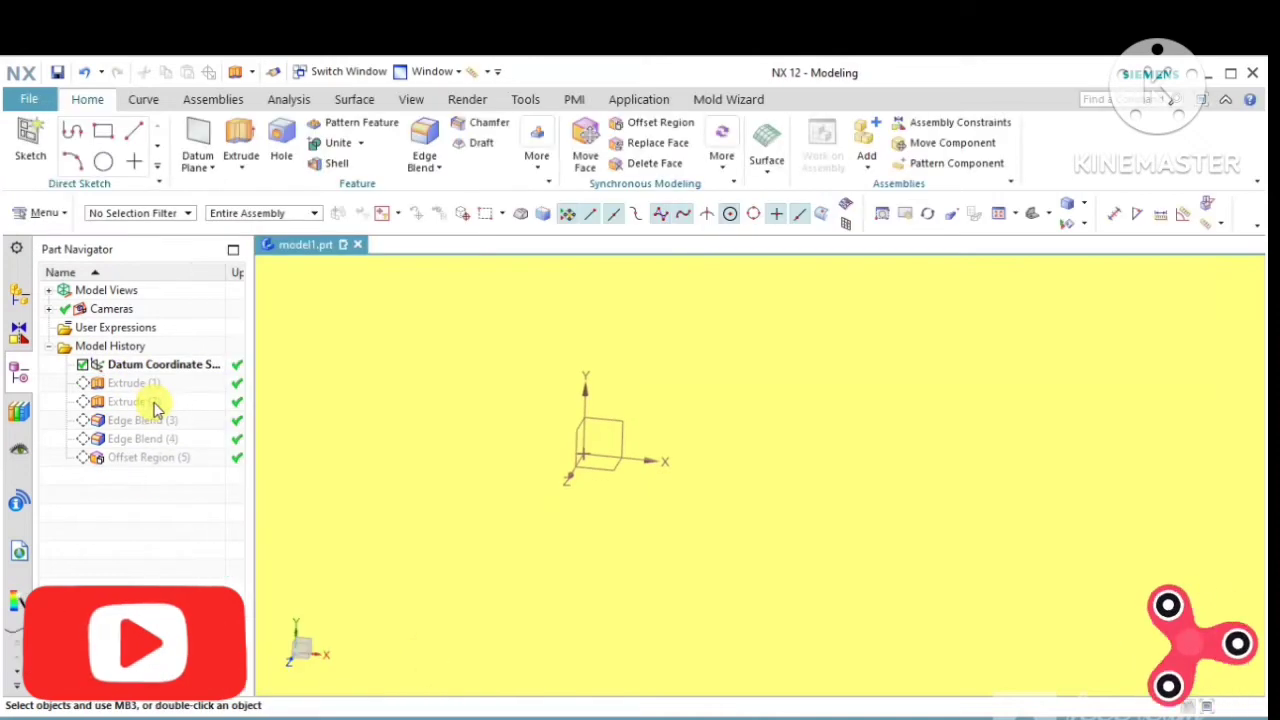
Make Extrude (1) the current feature and open its section sketch for editing.
right_click(146, 393)
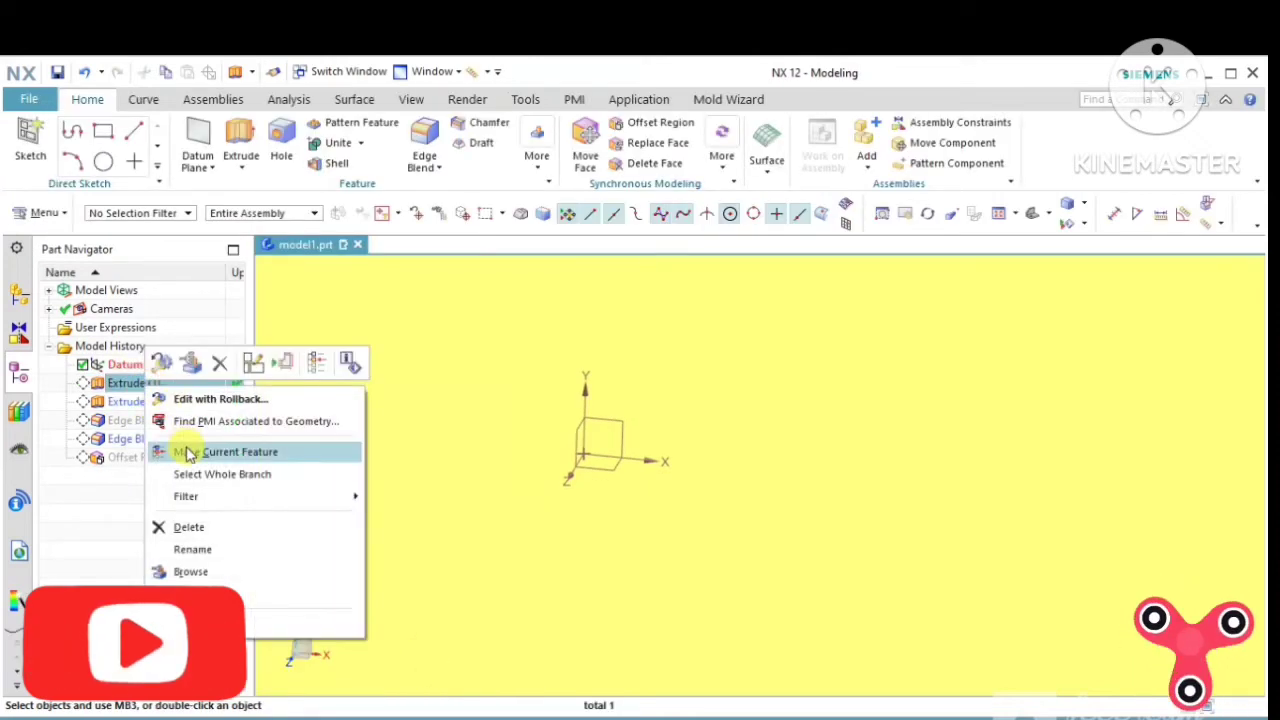
left_click(185, 449)
double_click(150, 385)
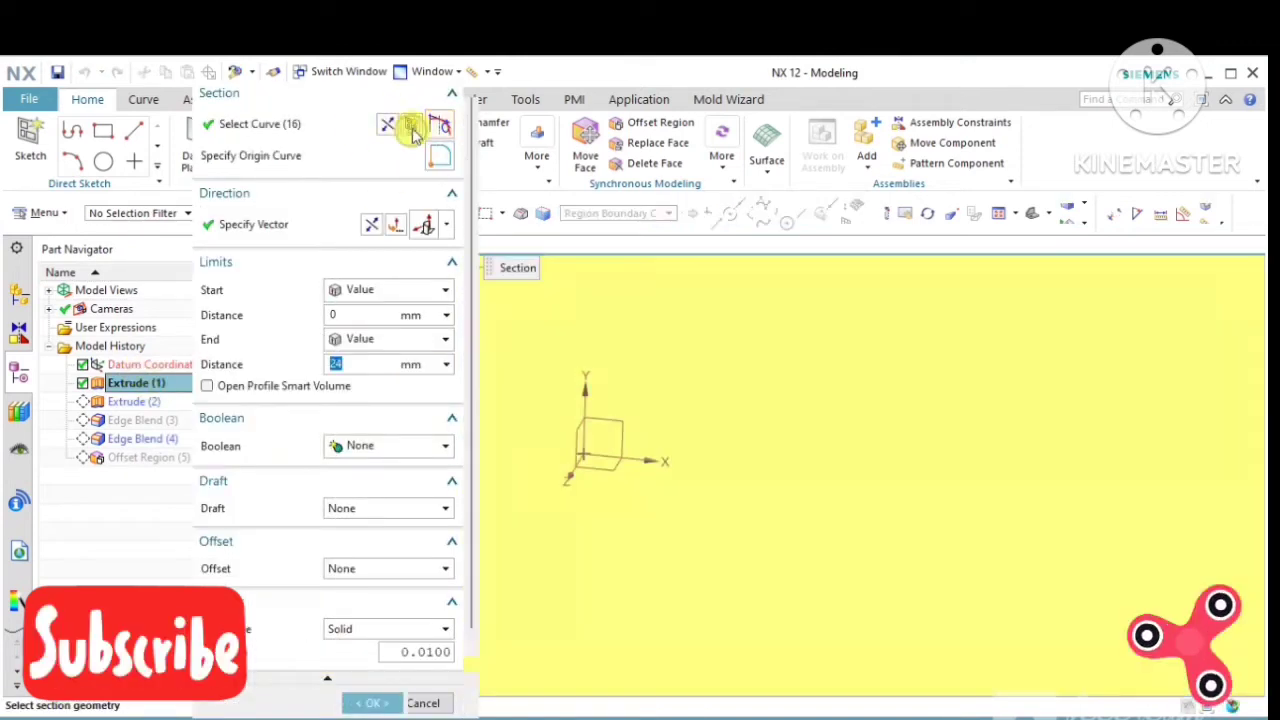
left_click(411, 126)
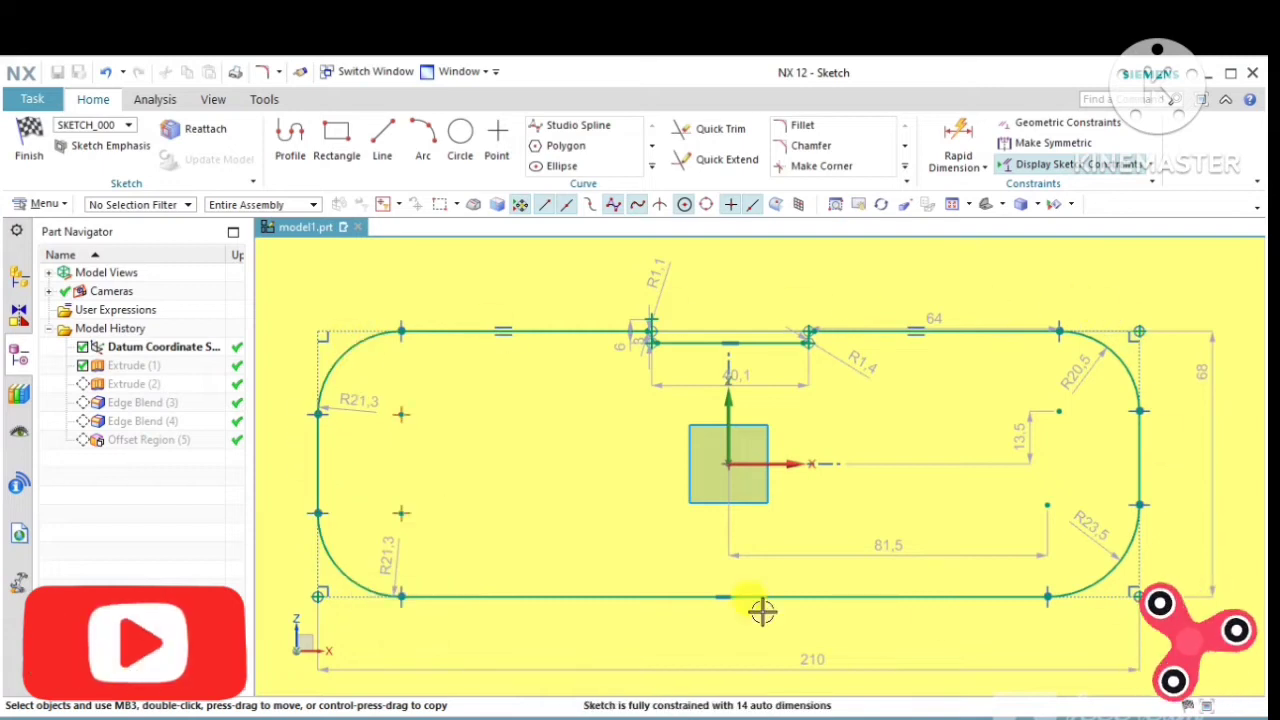
left_click(337, 140)
scroll(648, 333, "up", 5)
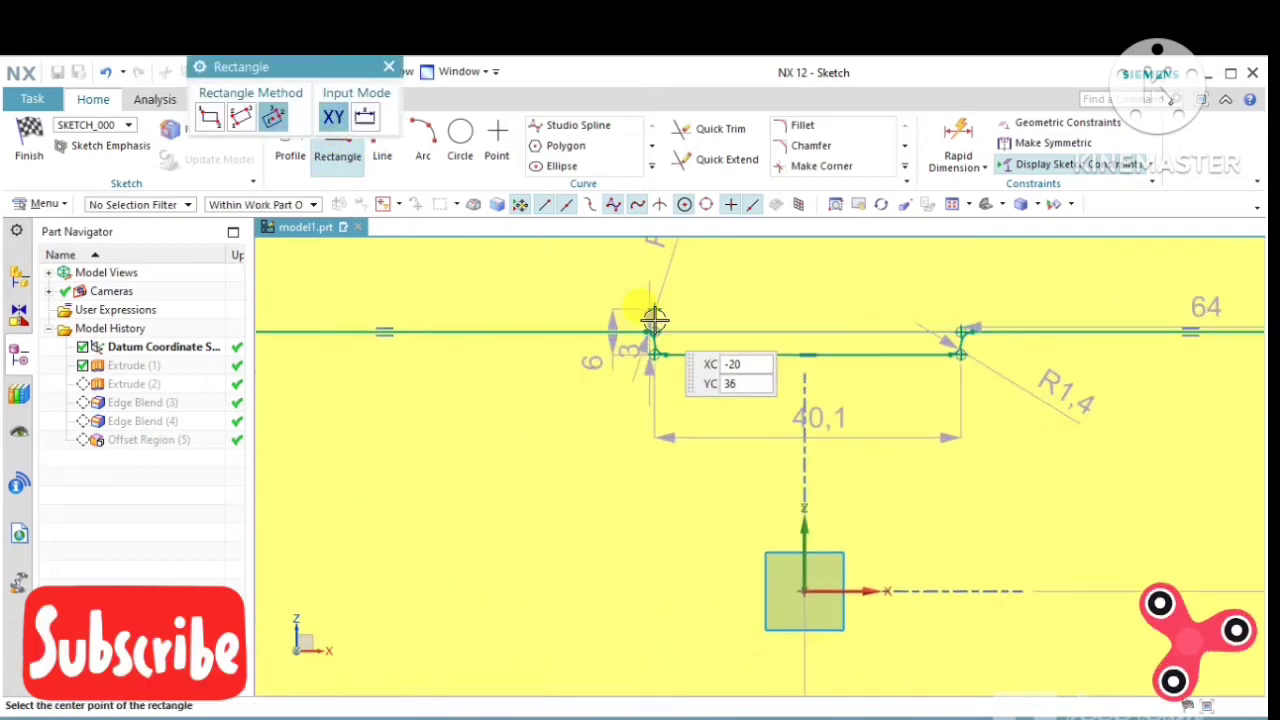
left_click(641, 264)
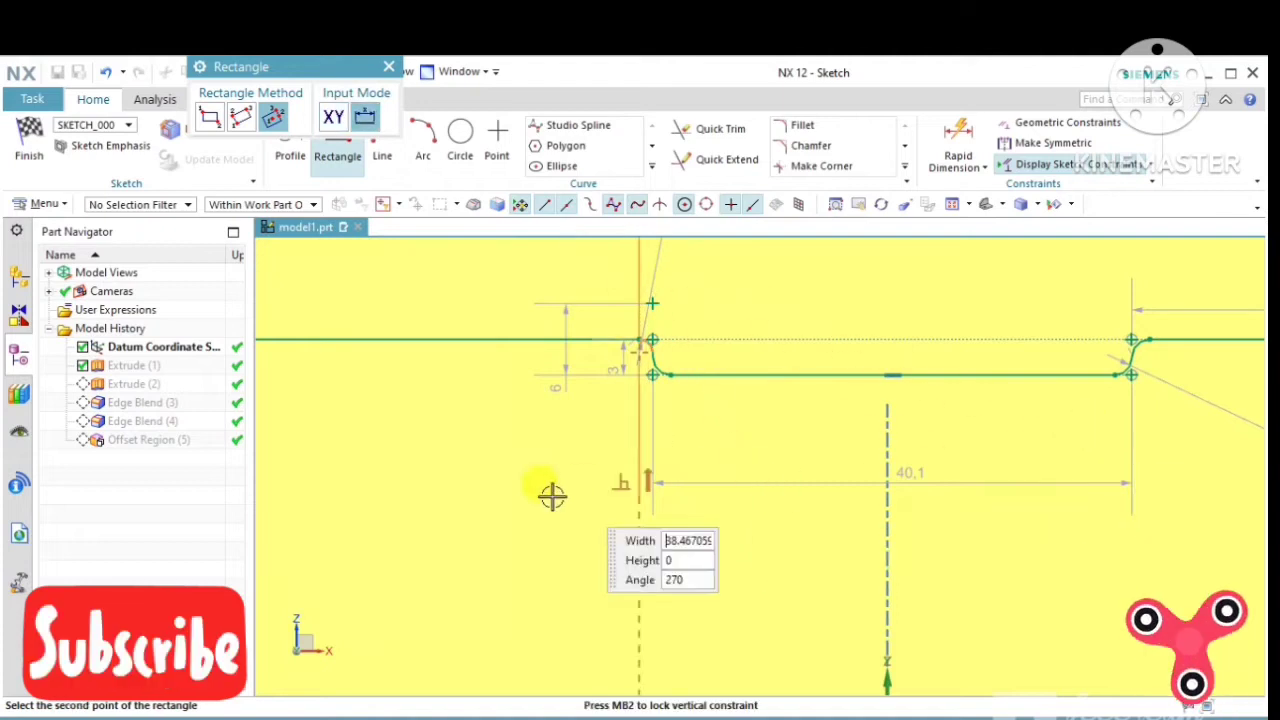
left_click(637, 427)
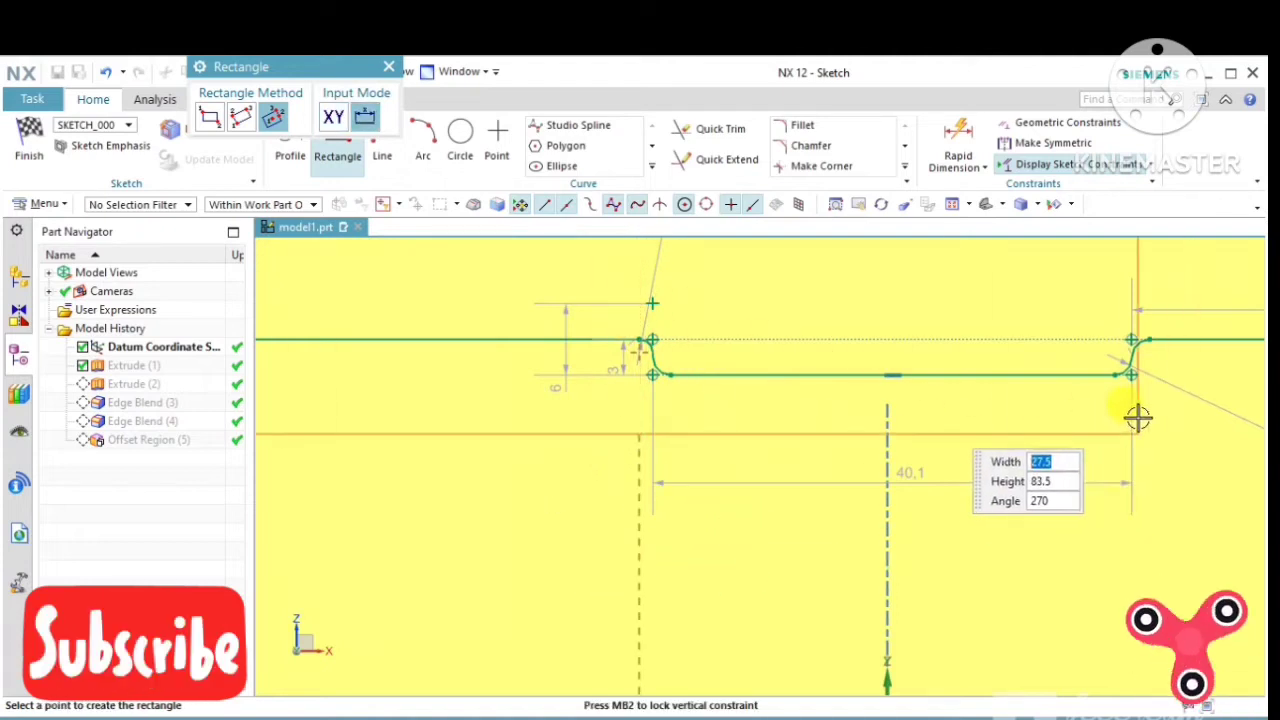
scroll(1138, 418, "down", 3)
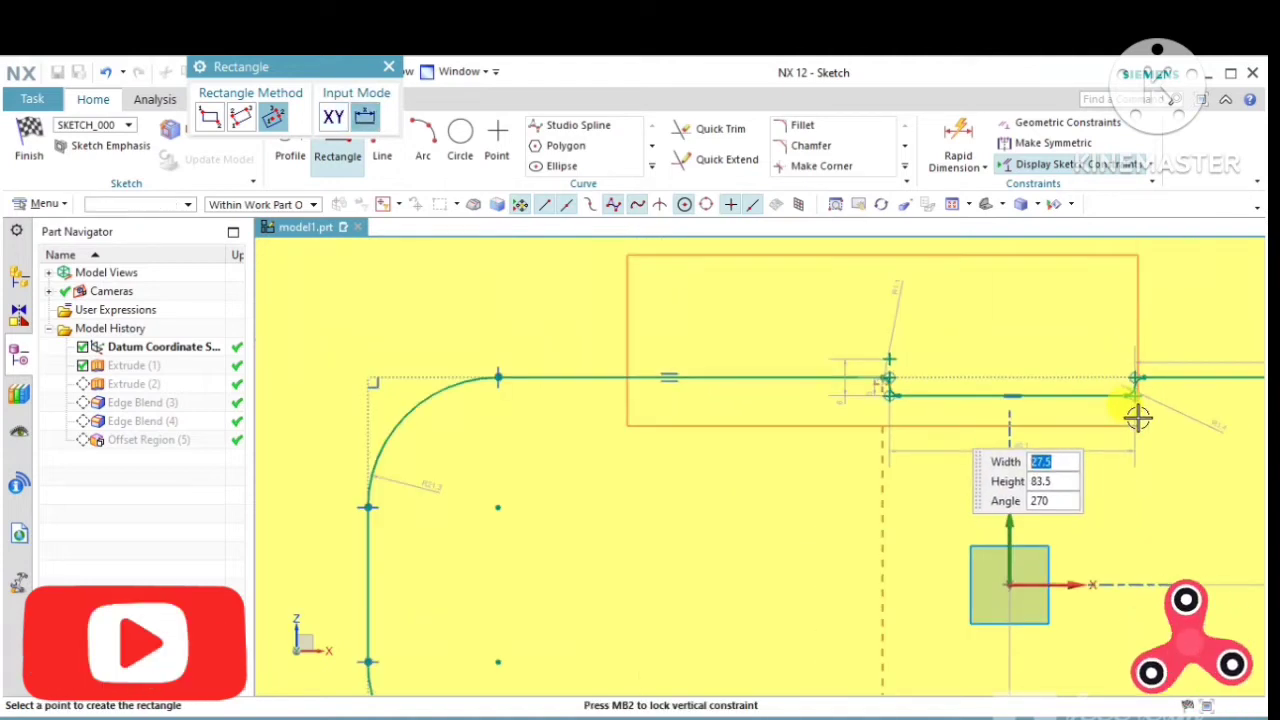
left_click(390, 67)
left_click(737, 129)
scroll(1128, 374, "up", 3)
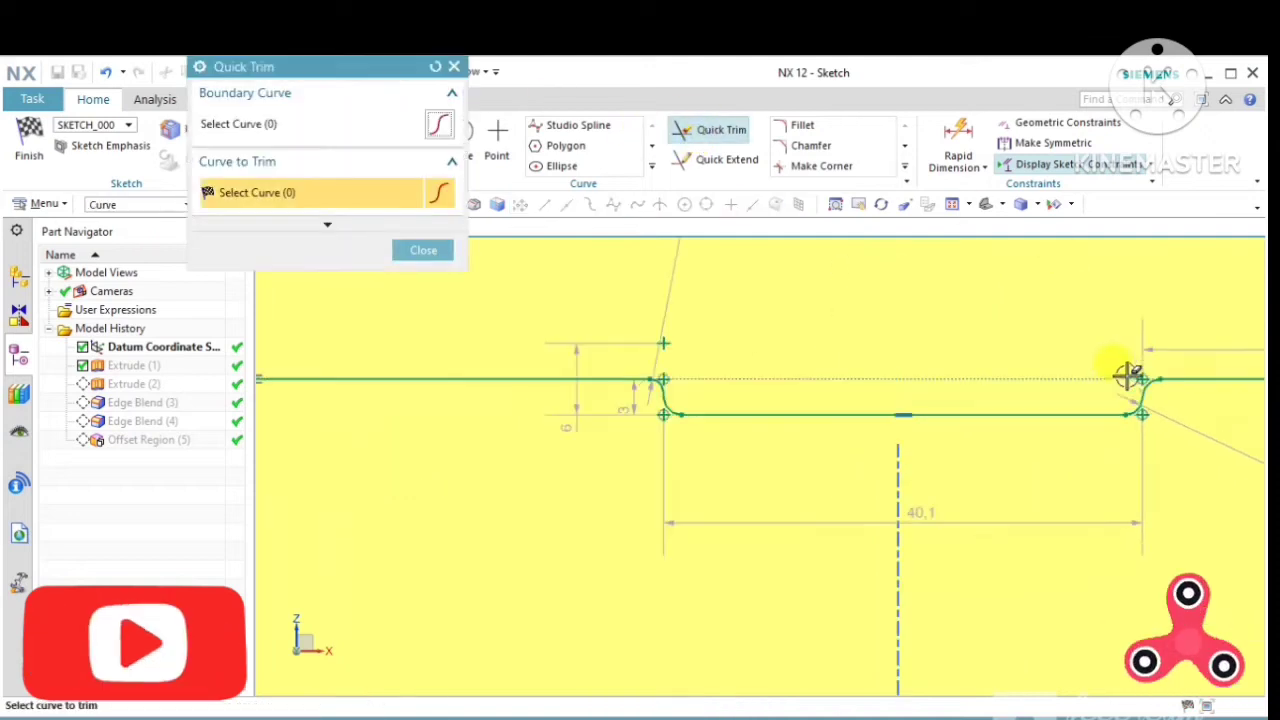
scroll(812, 366, "down", 3)
left_click(430, 252)
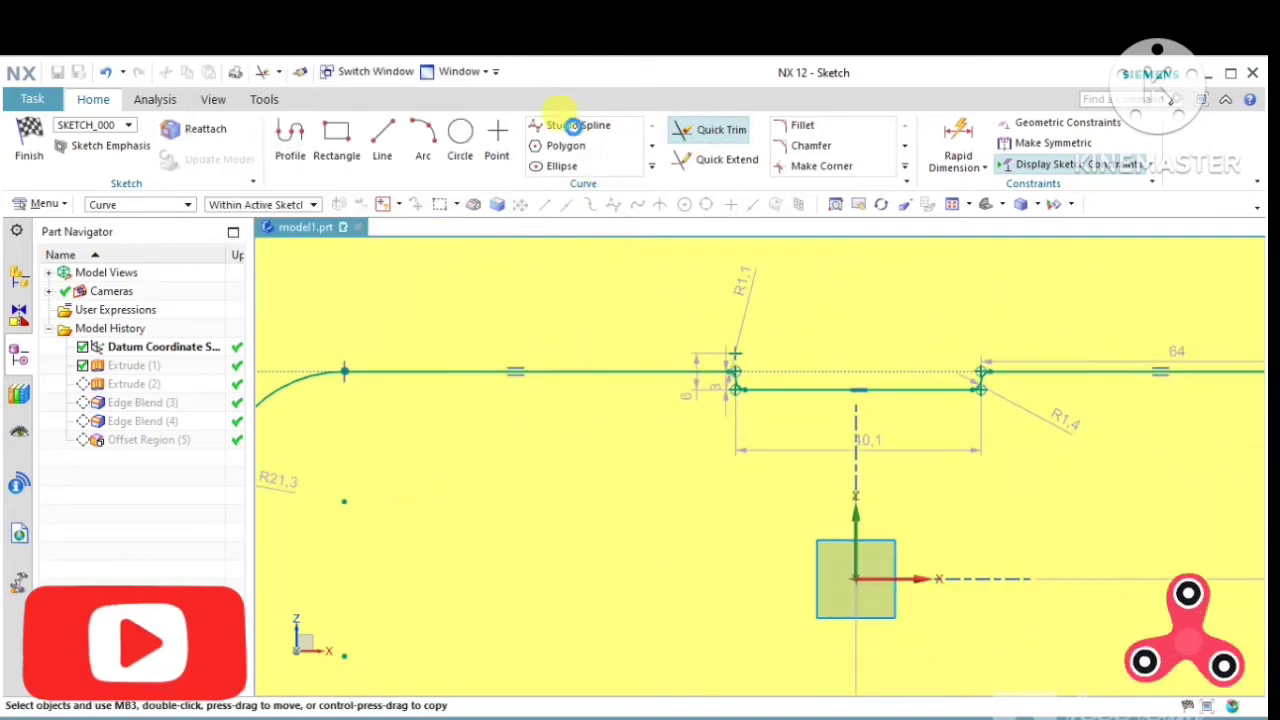
left_click(709, 133)
left_click(430, 251)
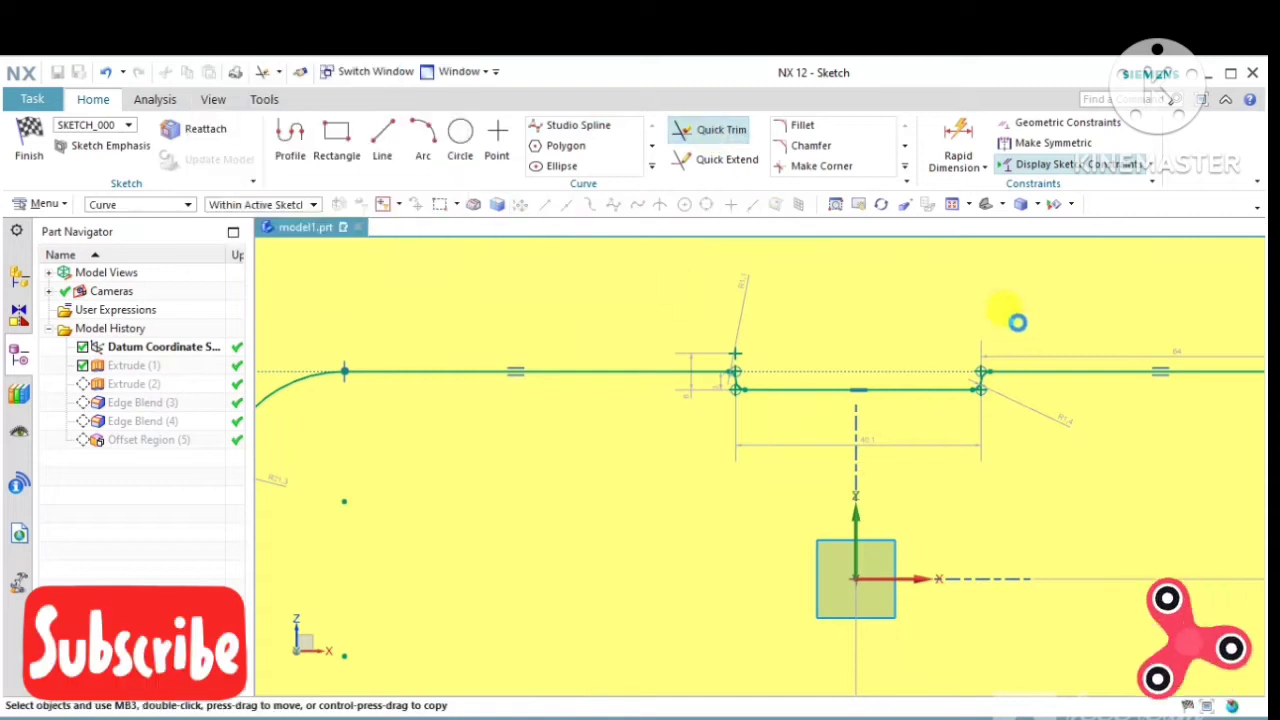
Delete the notch curves in the middle of the profile's upper edge.
scroll(658, 373, "down", 4)
scroll(728, 371, "up", 1)
left_click_drag(838, 333, 657, 443)
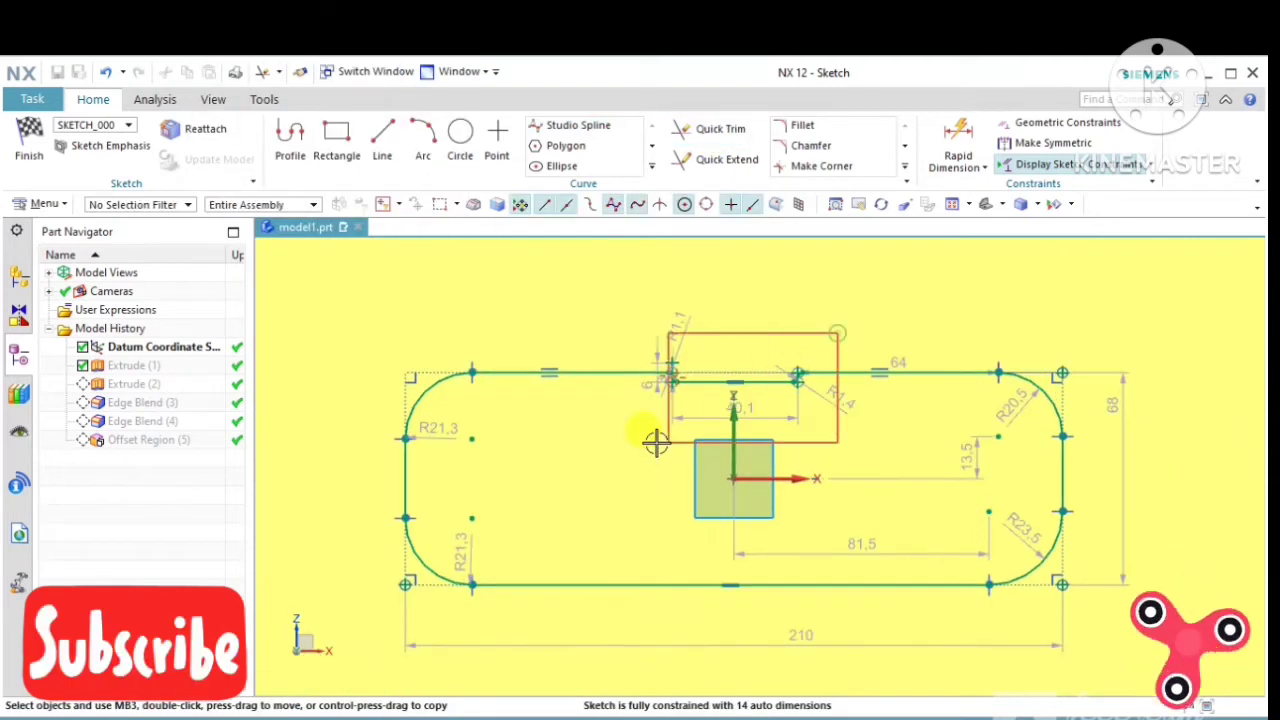
left_click_drag(723, 366, 724, 366)
key("Delete")
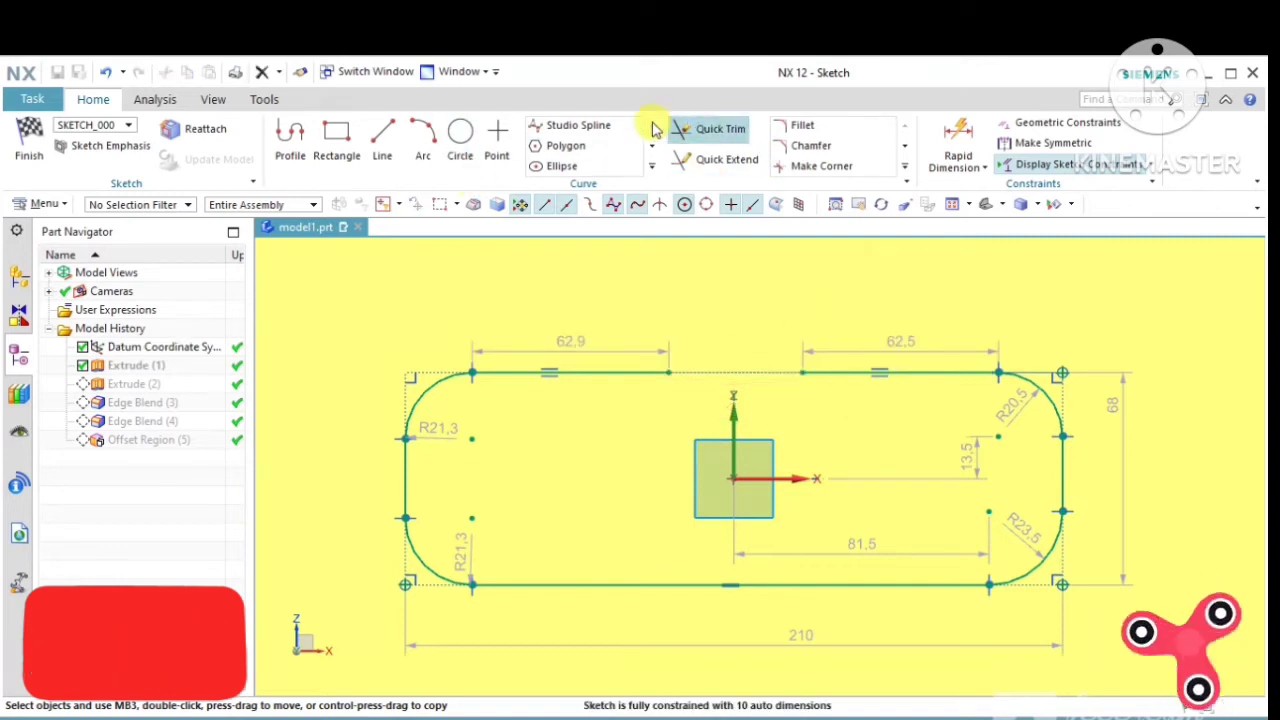
Trim away the line left of the upper-edge gap and join the remaining upper line to the upper-left arc with Make Corner.
left_click(682, 130)
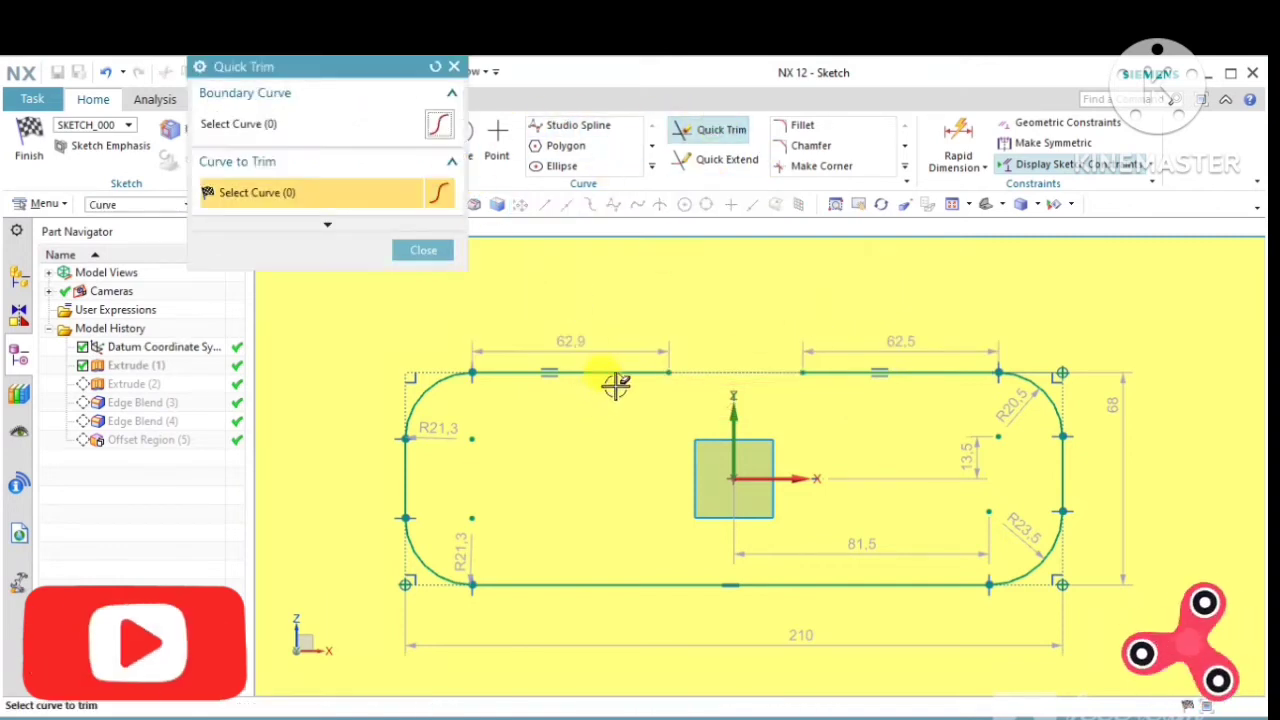
left_click(613, 376)
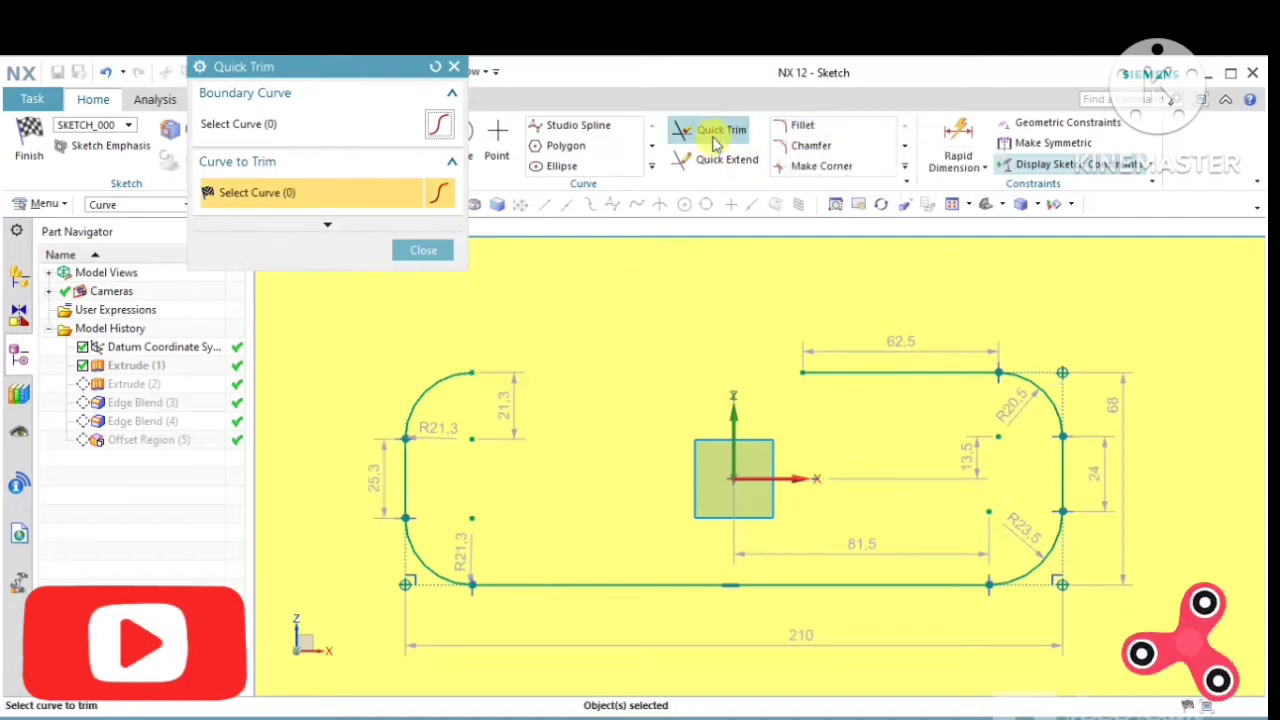
left_click(716, 162)
left_click(810, 166)
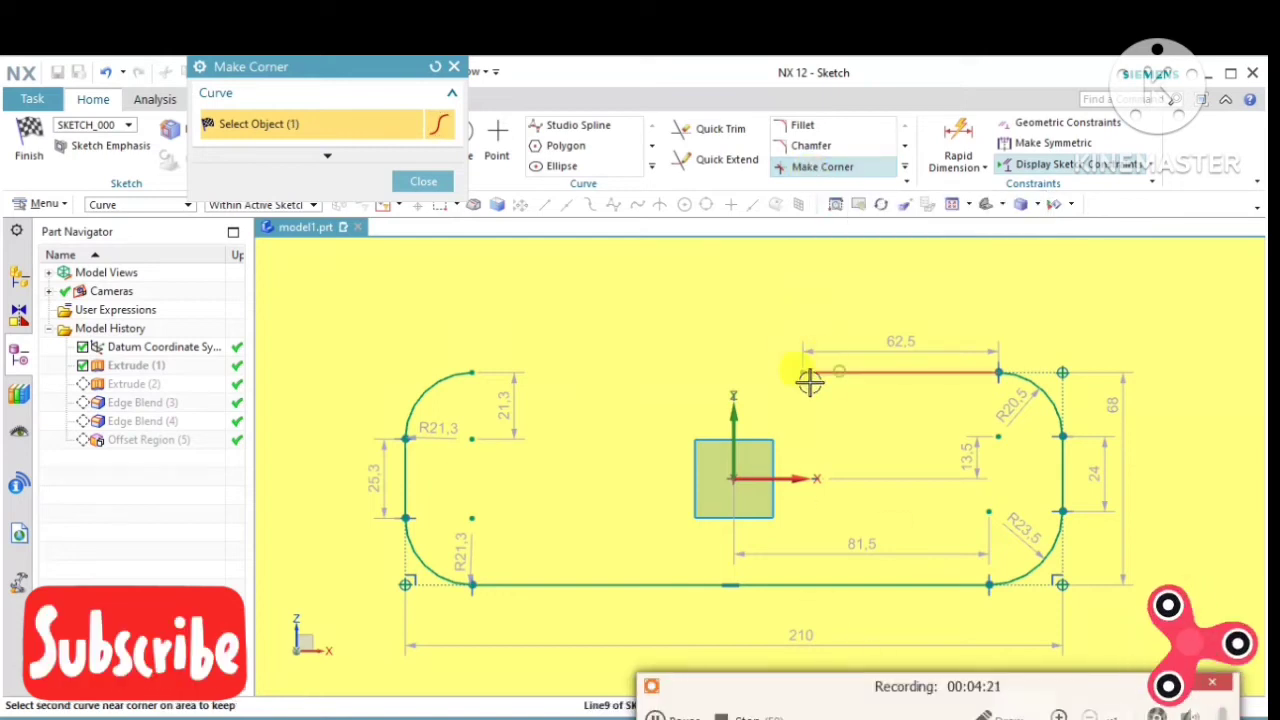
left_click(458, 374)
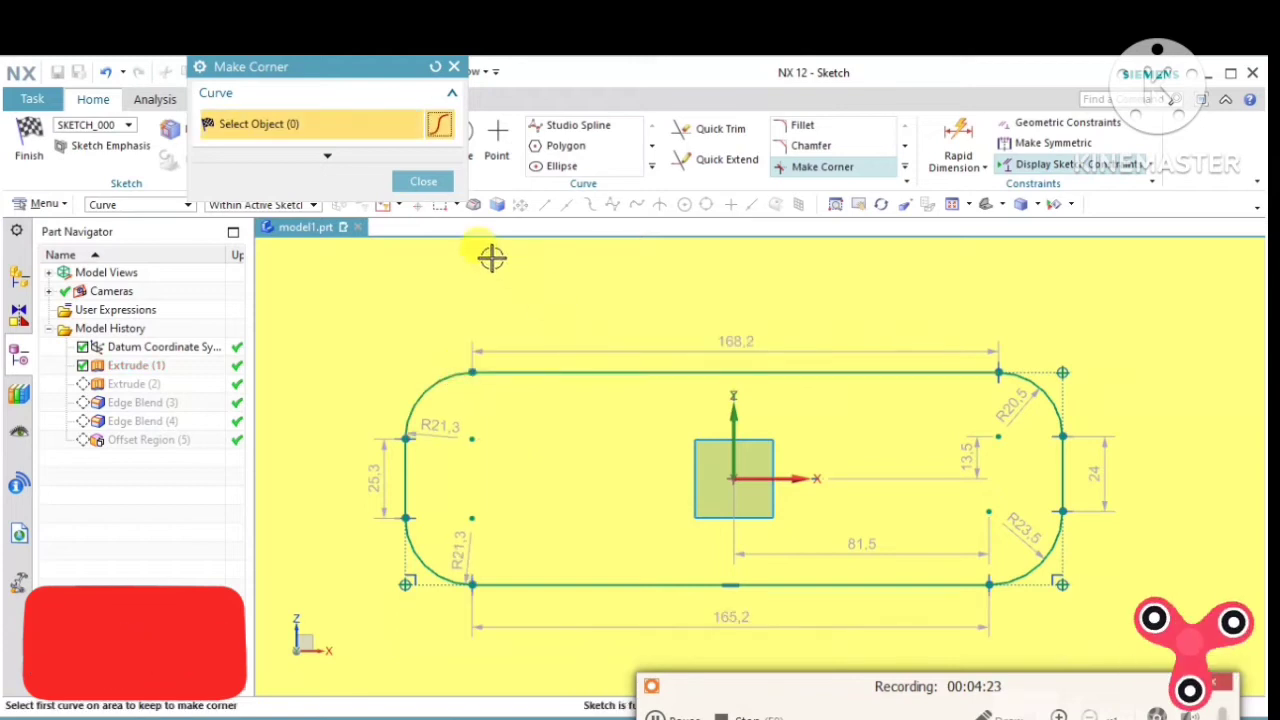
left_click(424, 182)
scroll(712, 376, "down", 1)
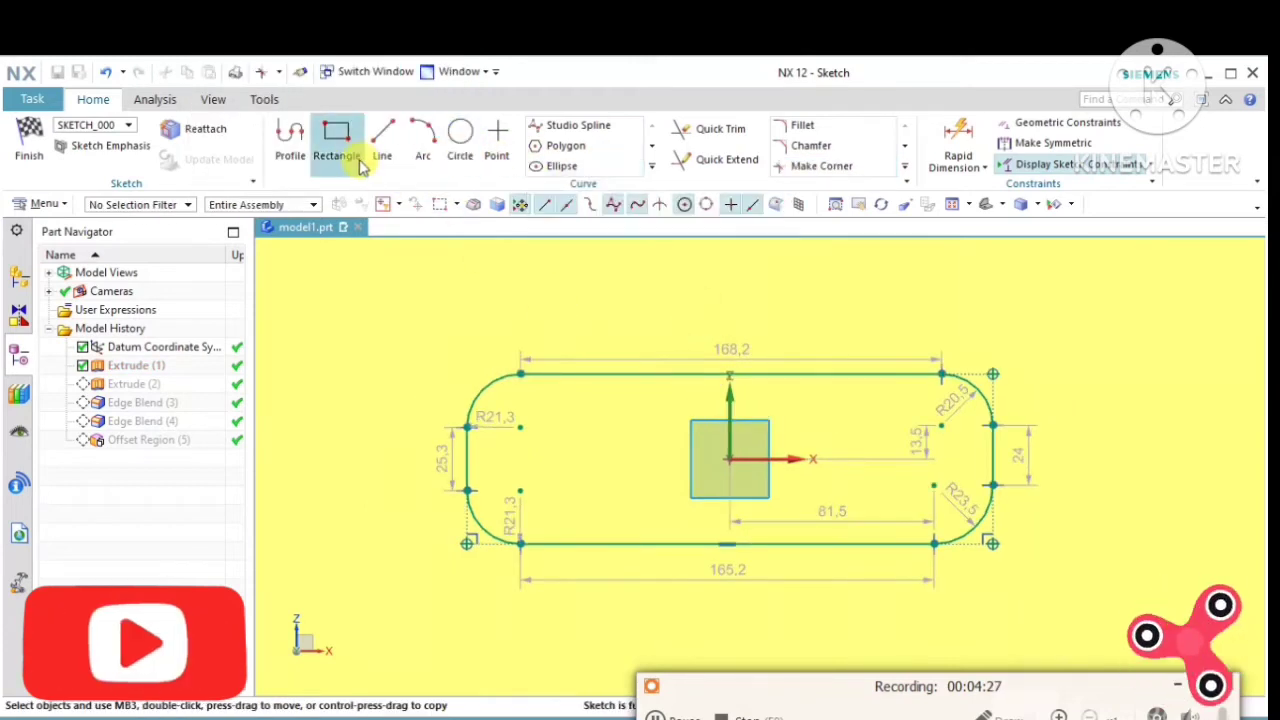
Draw a centre-based rectangle about 48 mm wide and 7 mm high across the middle of the profile's upper edge.
left_click(337, 140)
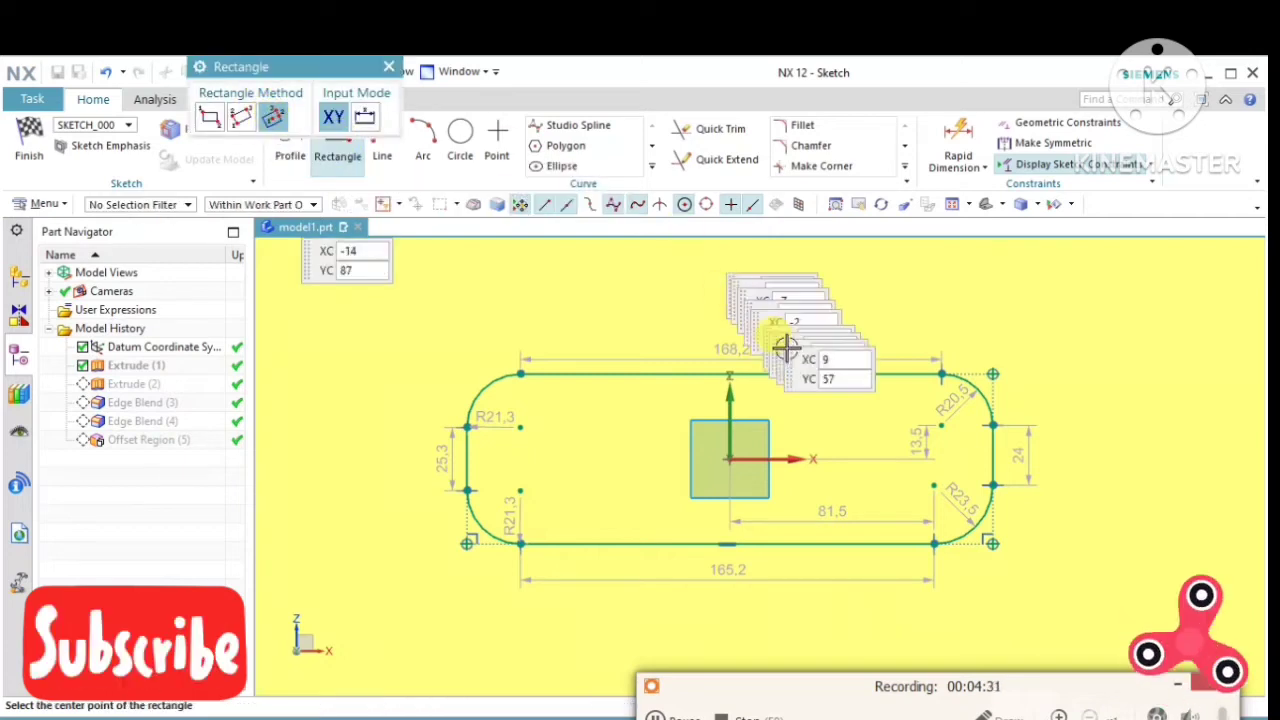
left_click(742, 374)
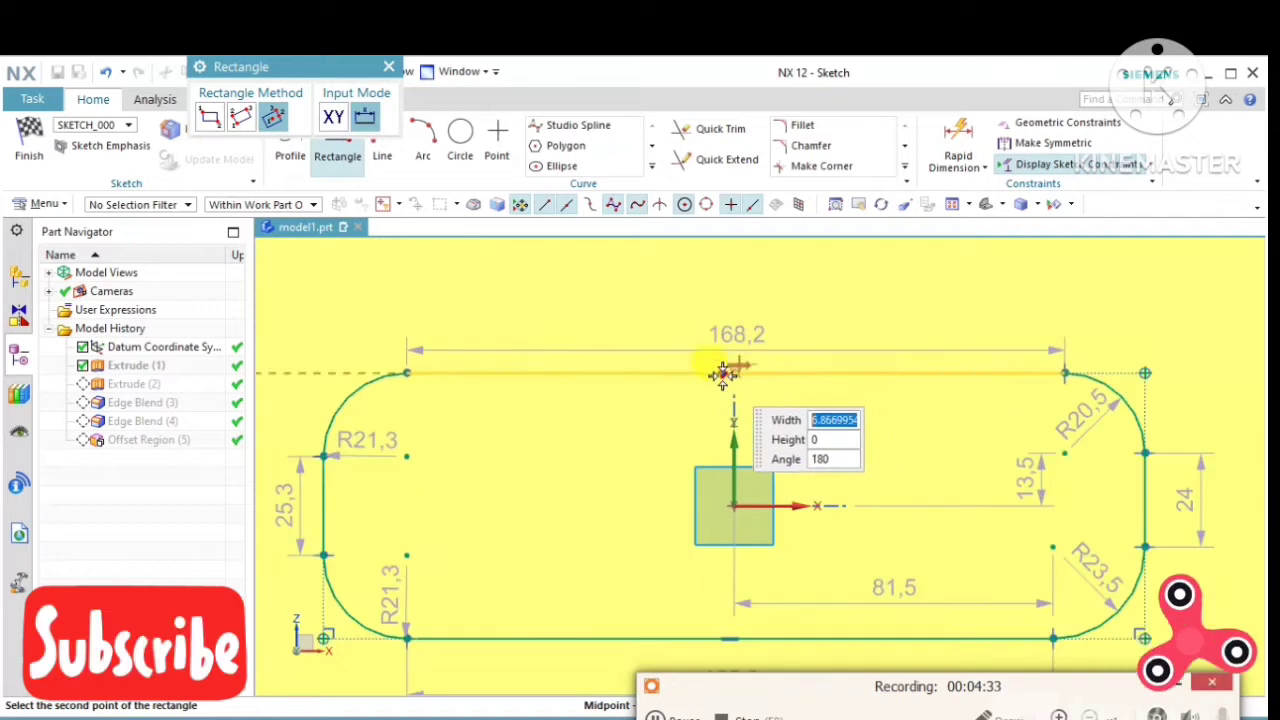
scroll(731, 357, "up", 2)
scroll(735, 355, "up", 2)
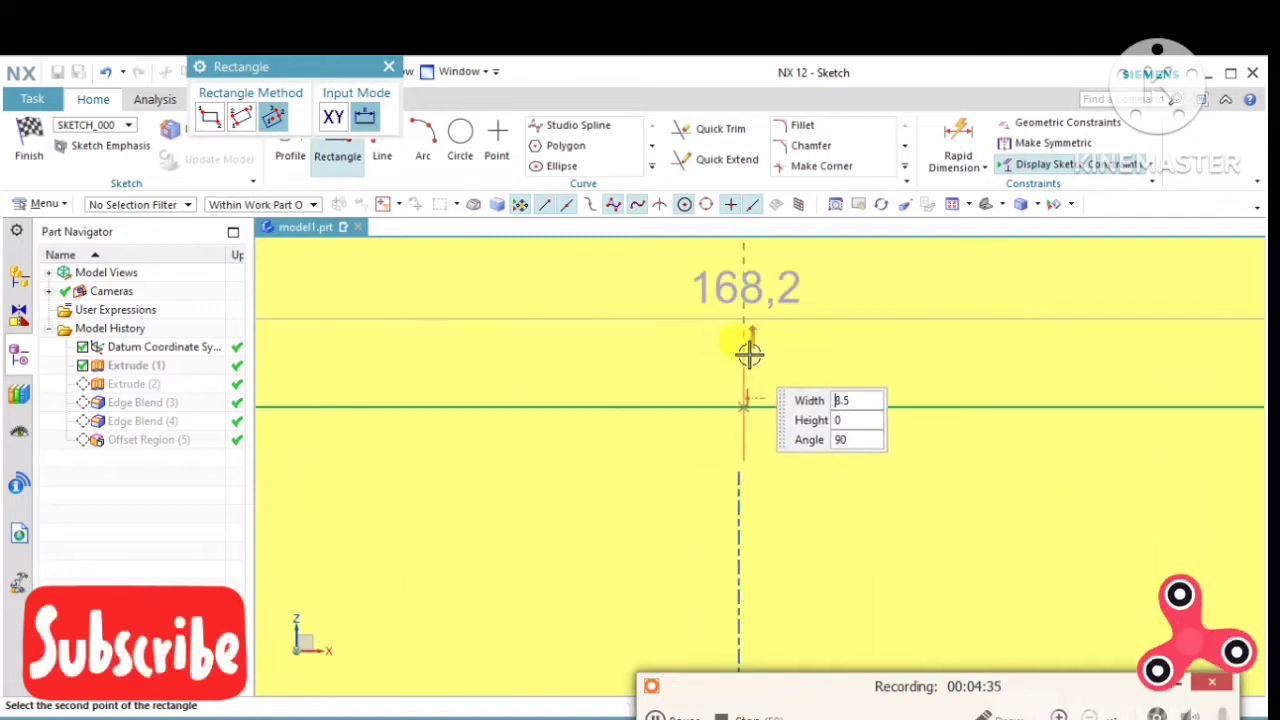
scroll(940, 371, "down", 4)
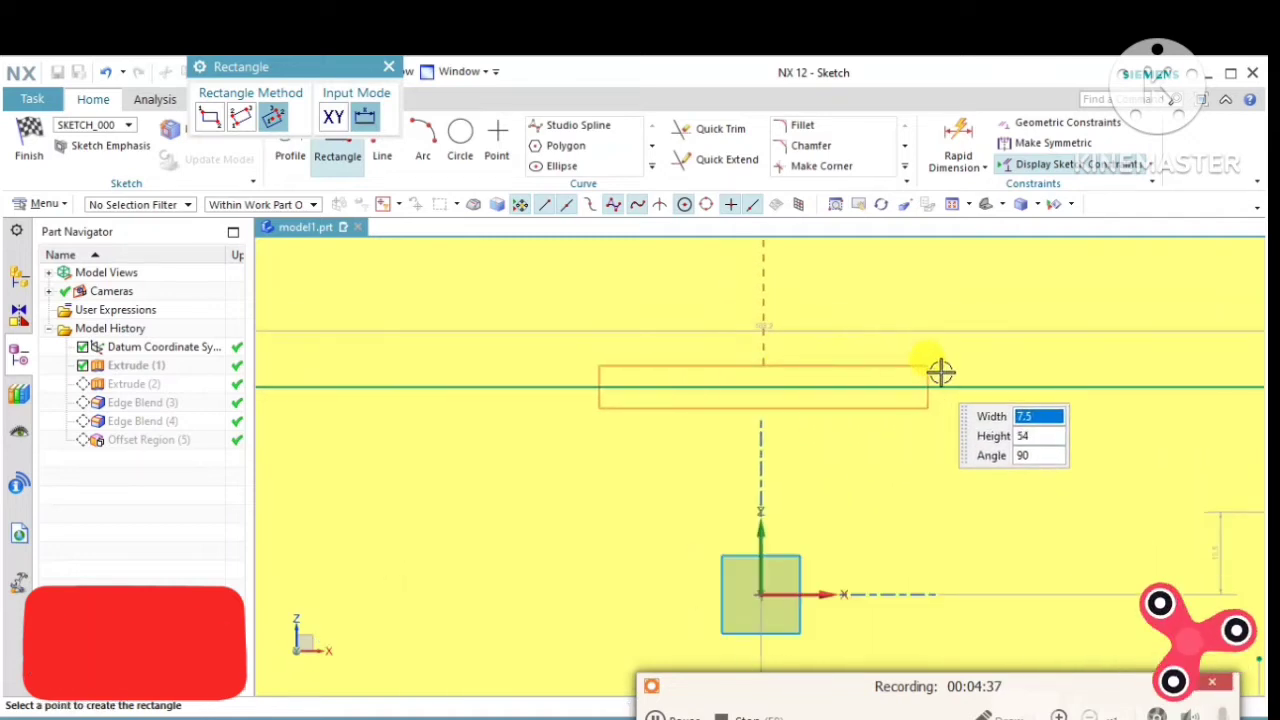
scroll(961, 368, "up", 1)
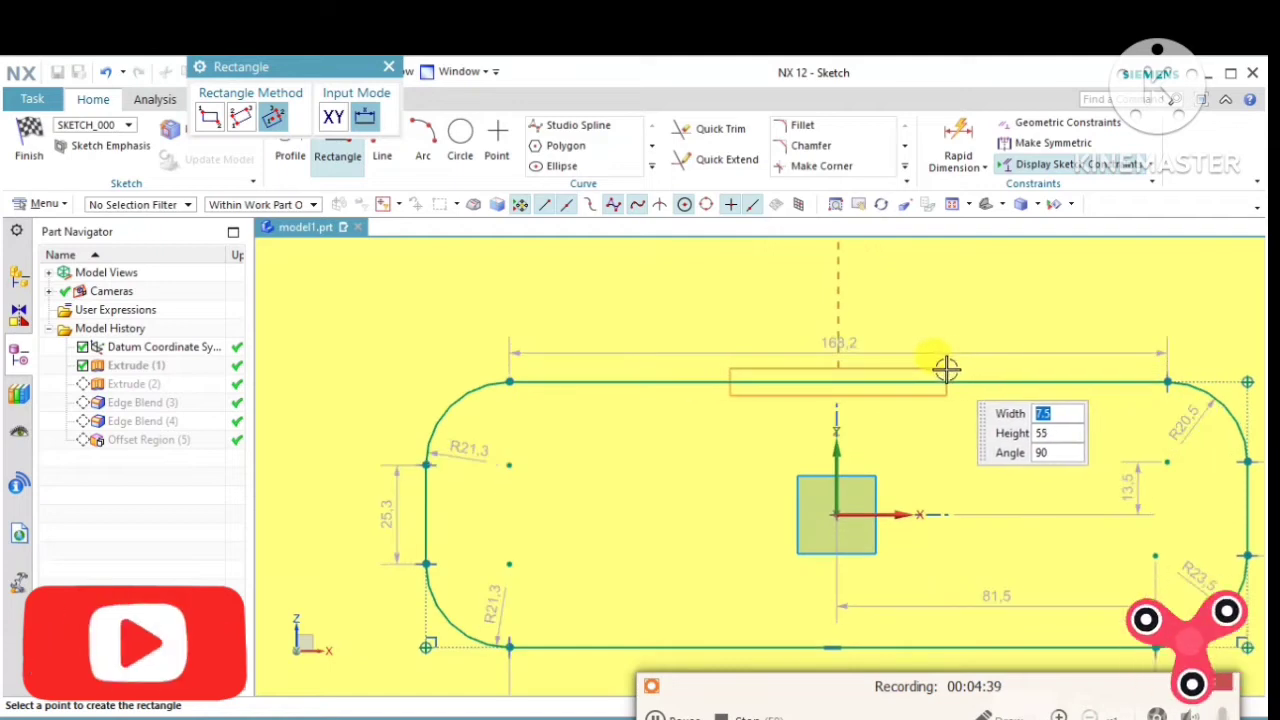
left_click(929, 367)
Quick Trim the rectangle's part above the upper edge and the edge segment between its sides to form a notch.
left_click(725, 129)
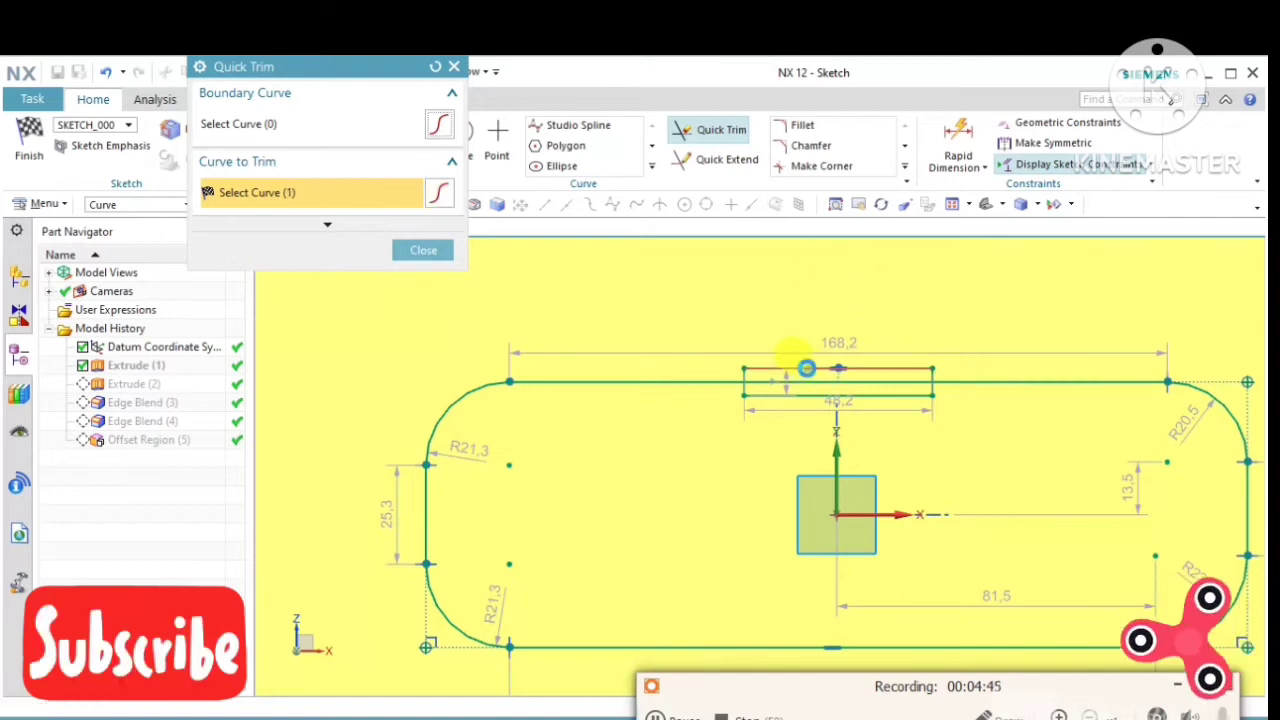
scroll(759, 369, "up", 1)
left_click(742, 373)
left_click(835, 382)
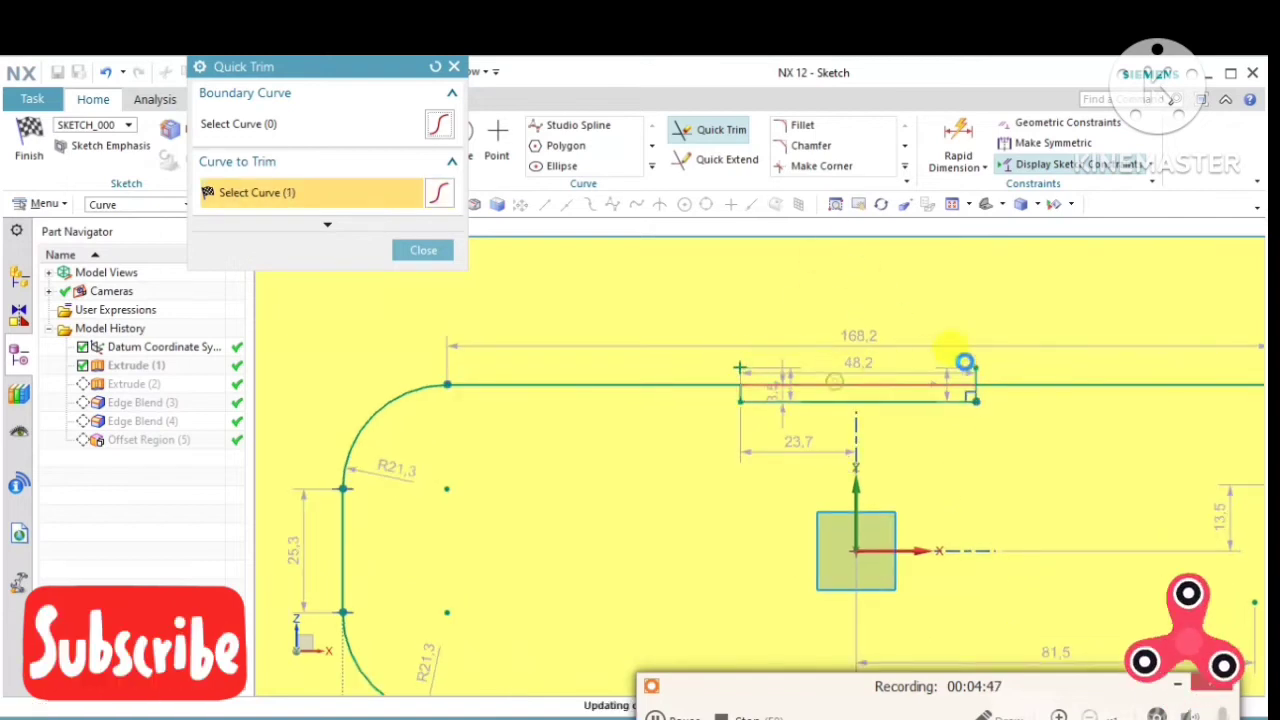
scroll(987, 403, "up", 3)
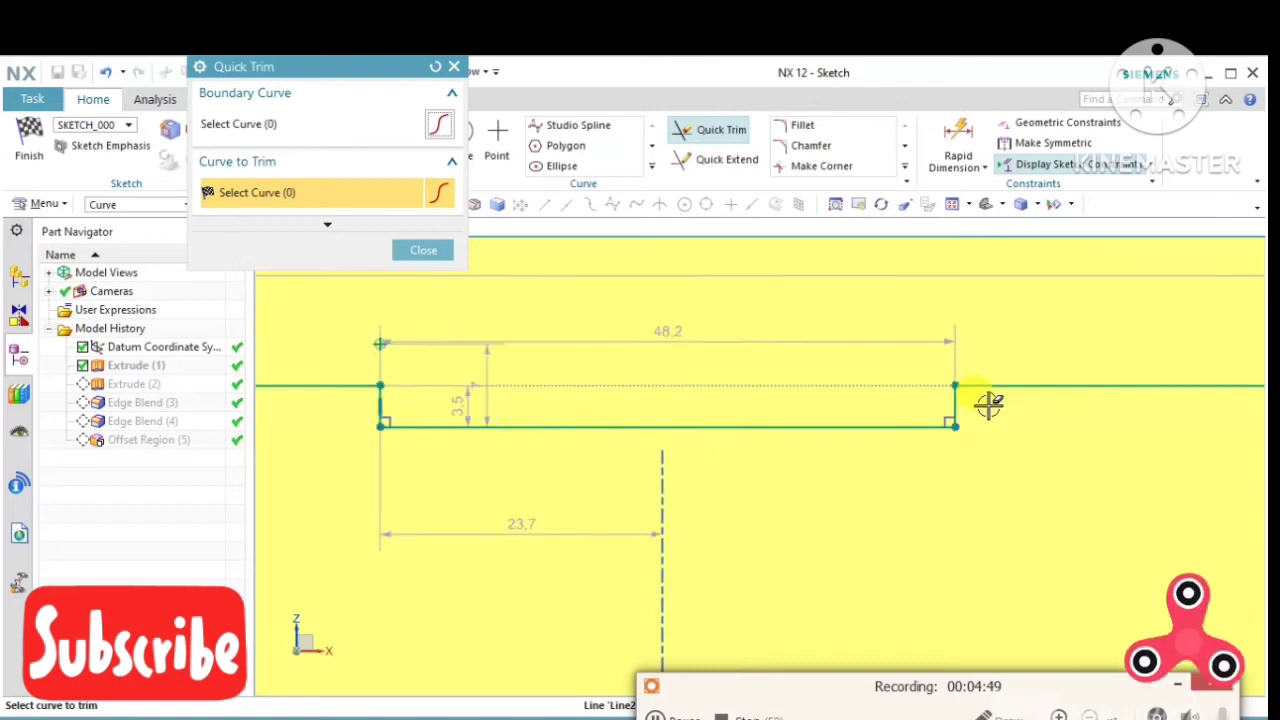
scroll(987, 403, "down", 1)
left_click(420, 251)
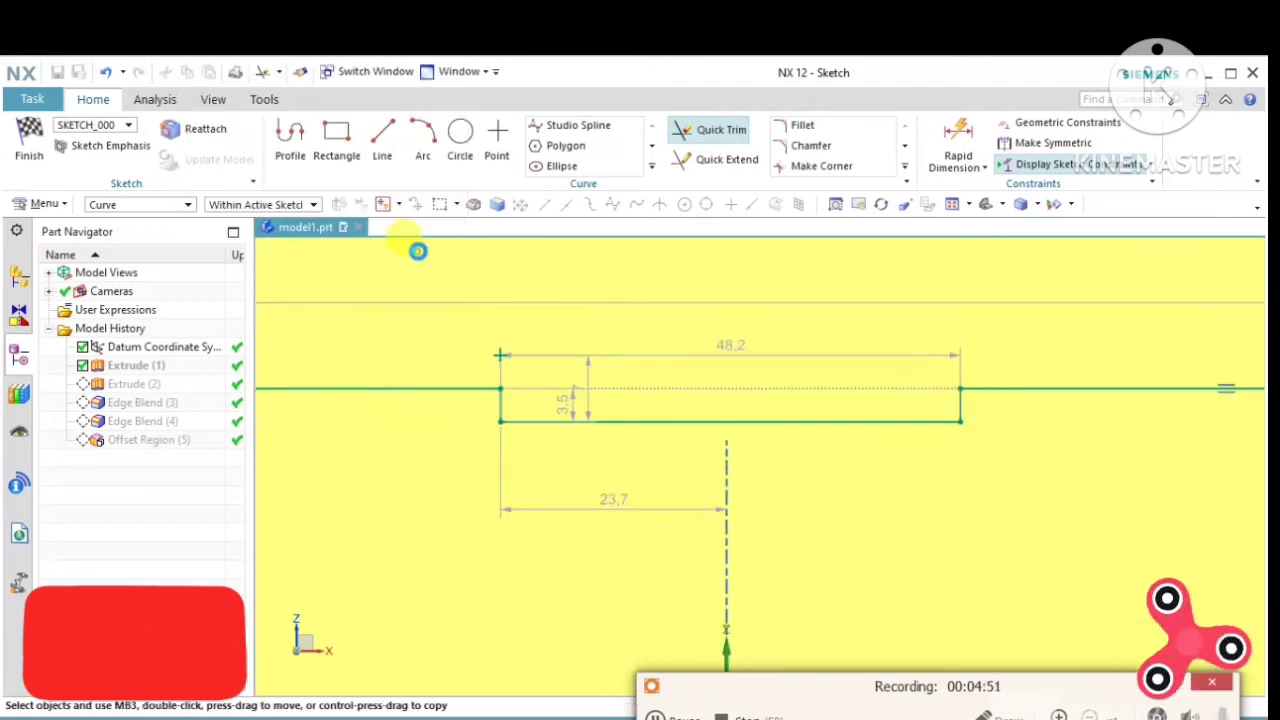
Fillet the notch's two lower corners with a radius of about 1.5 mm.
left_click(803, 126)
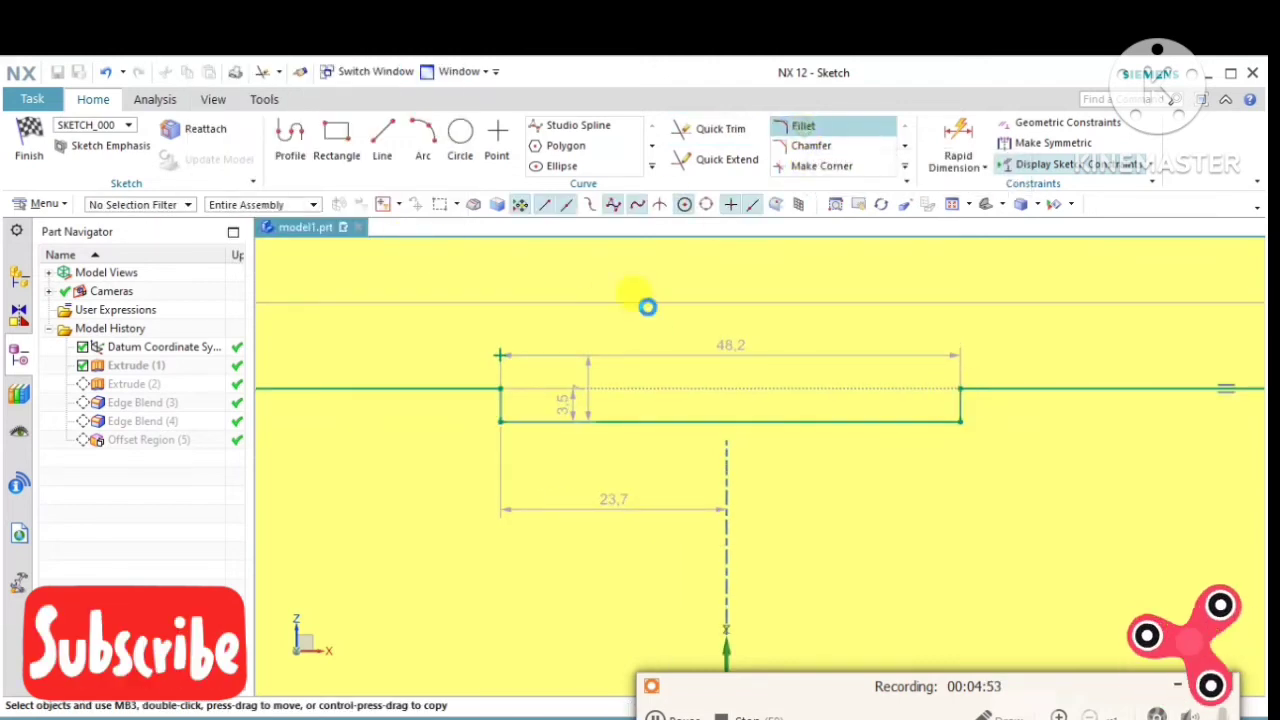
left_click(510, 415)
scroll(500, 415, "up", 2)
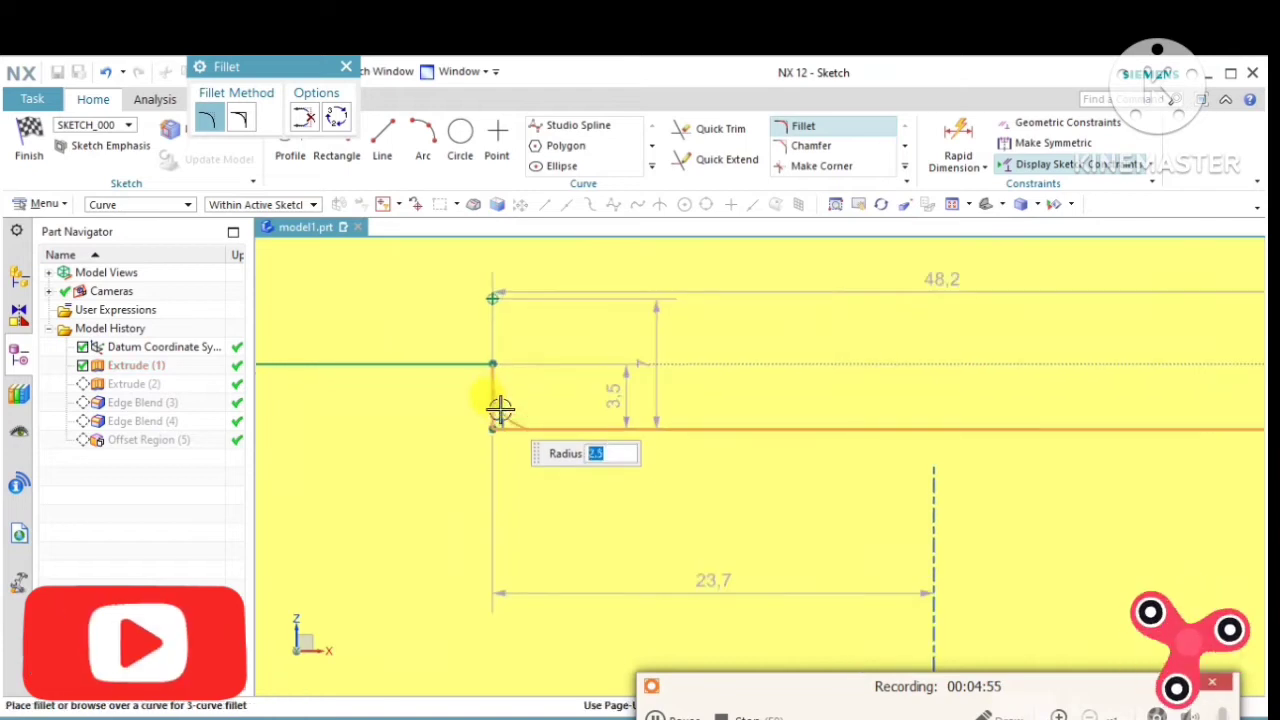
scroll(495, 425, "up", 2)
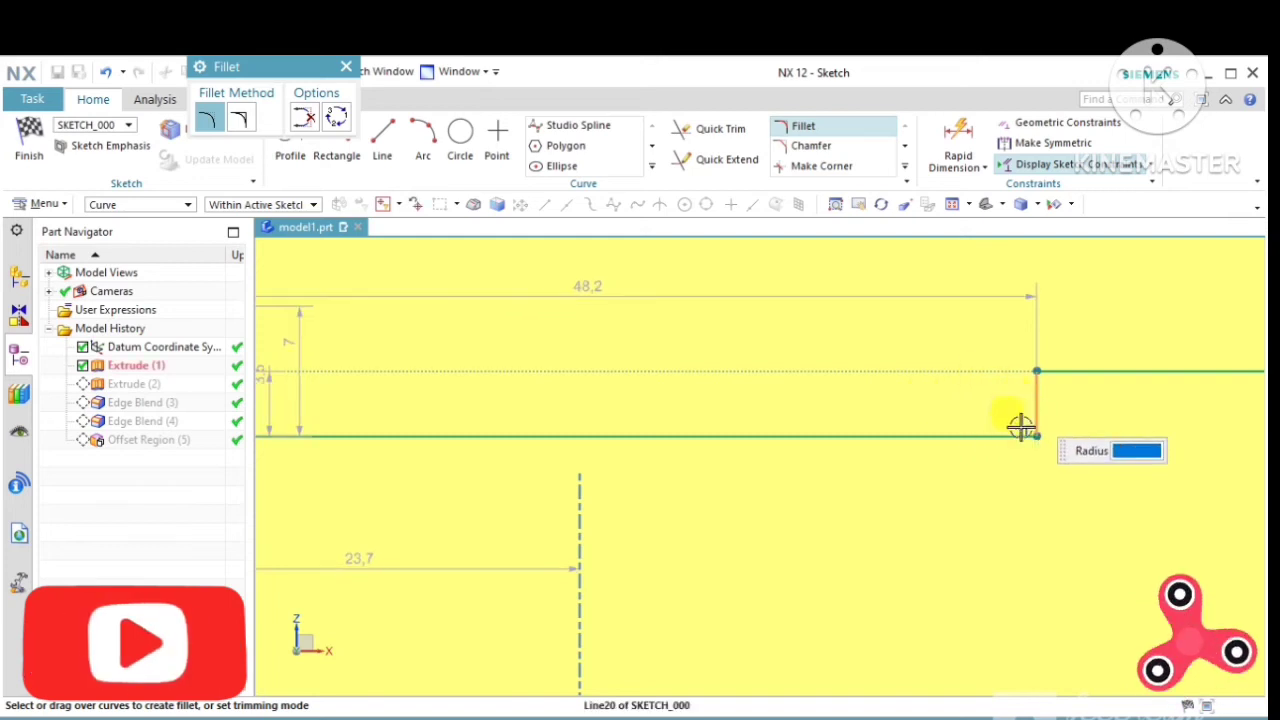
left_click(1020, 425)
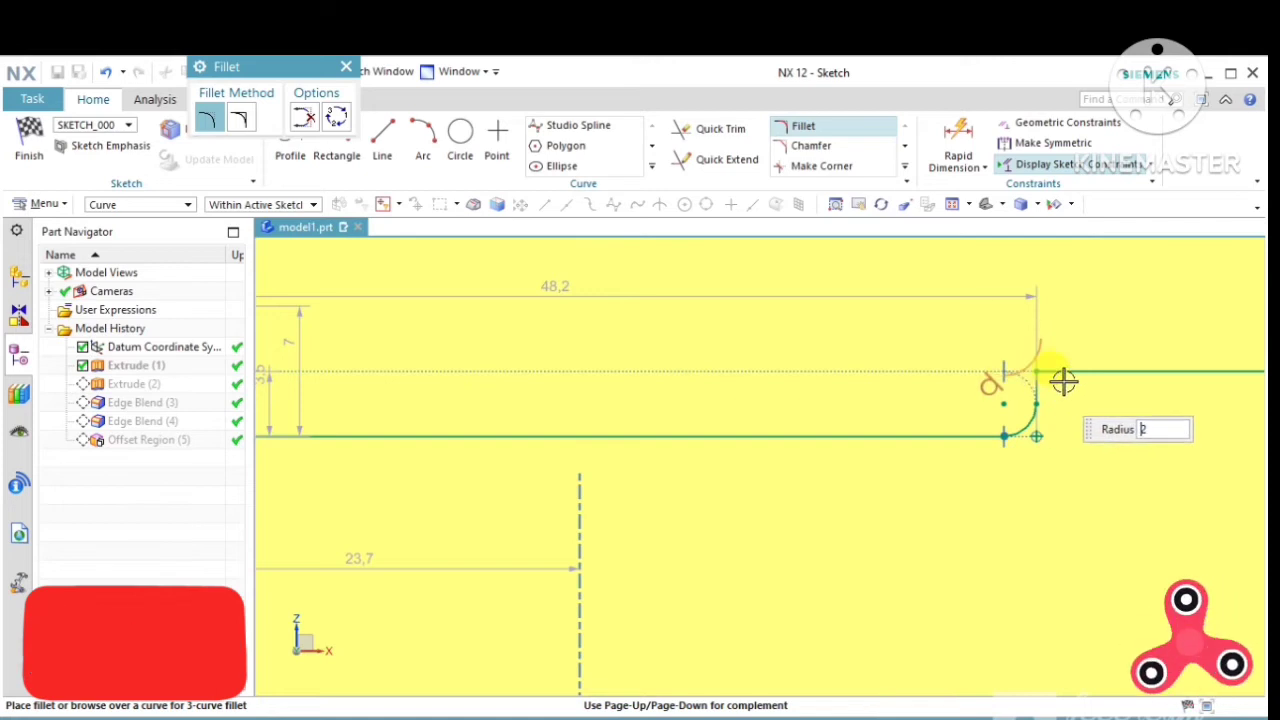
Try a fillet at the notch's upper-right corner, undo it, and fillet the notch's upper corners at about 1.1 mm radius.
left_click(1060, 388)
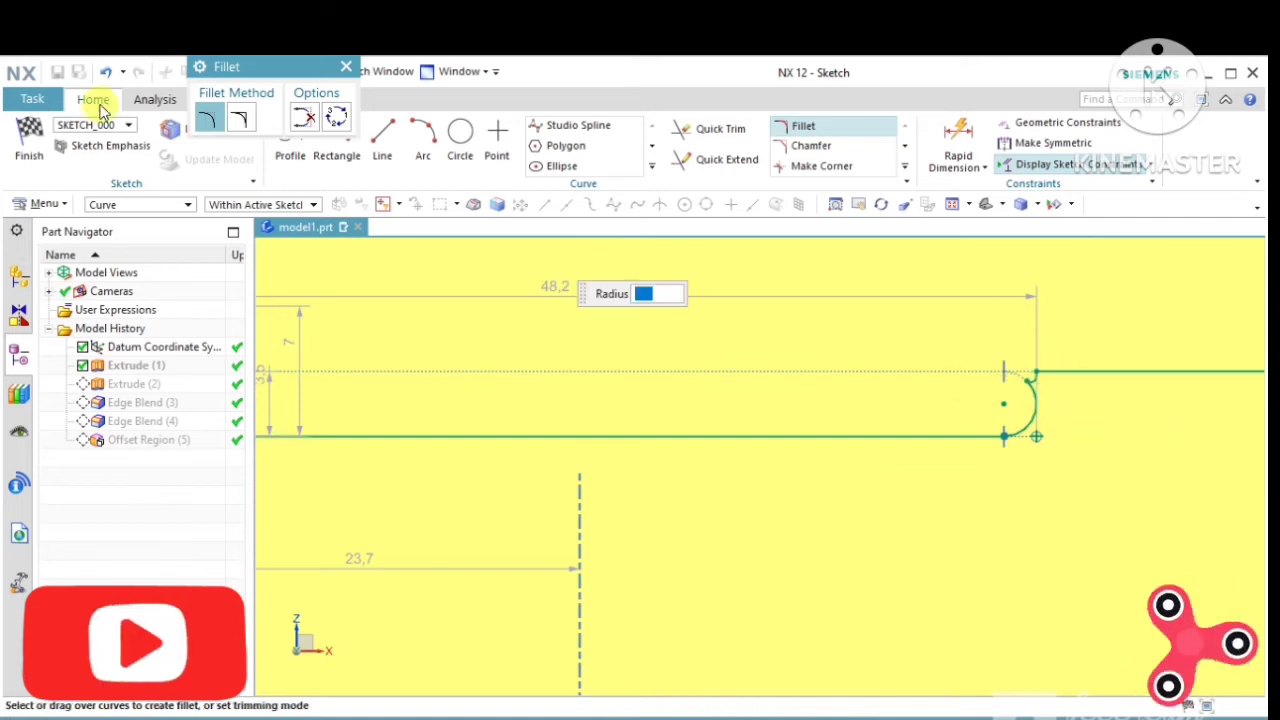
left_click(345, 67)
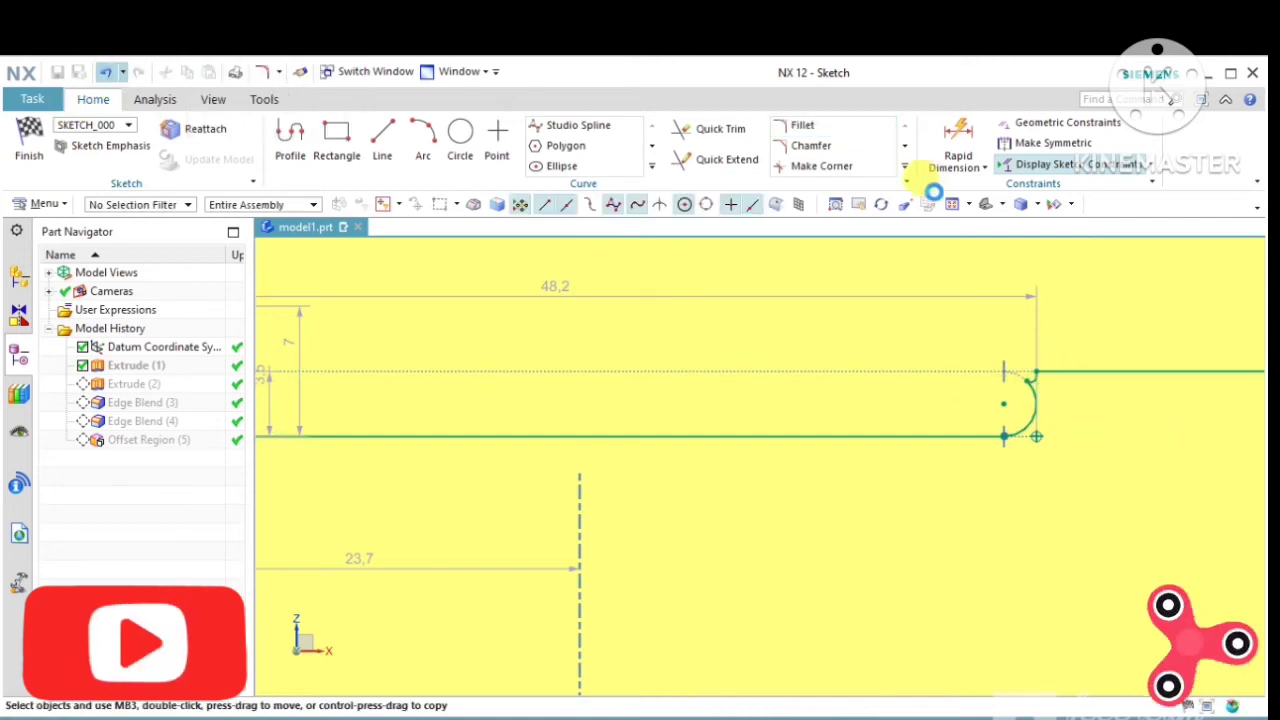
left_click(826, 136)
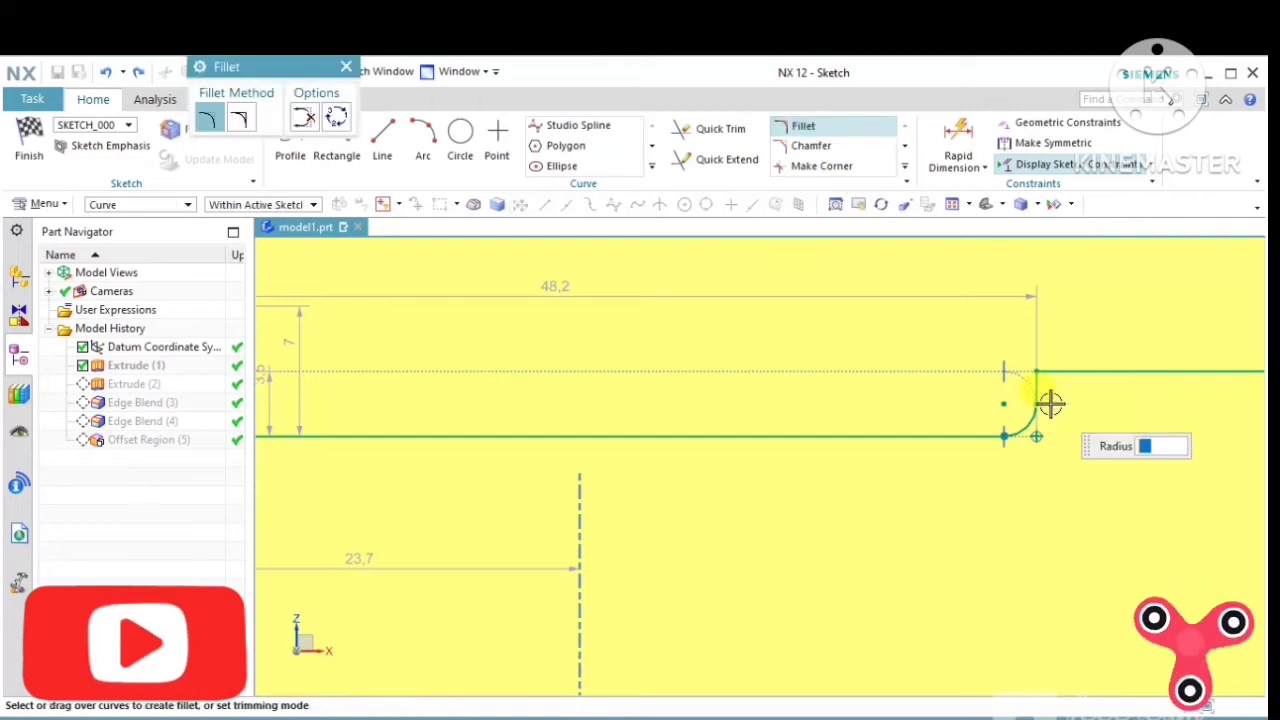
scroll(1040, 390, "down", 3)
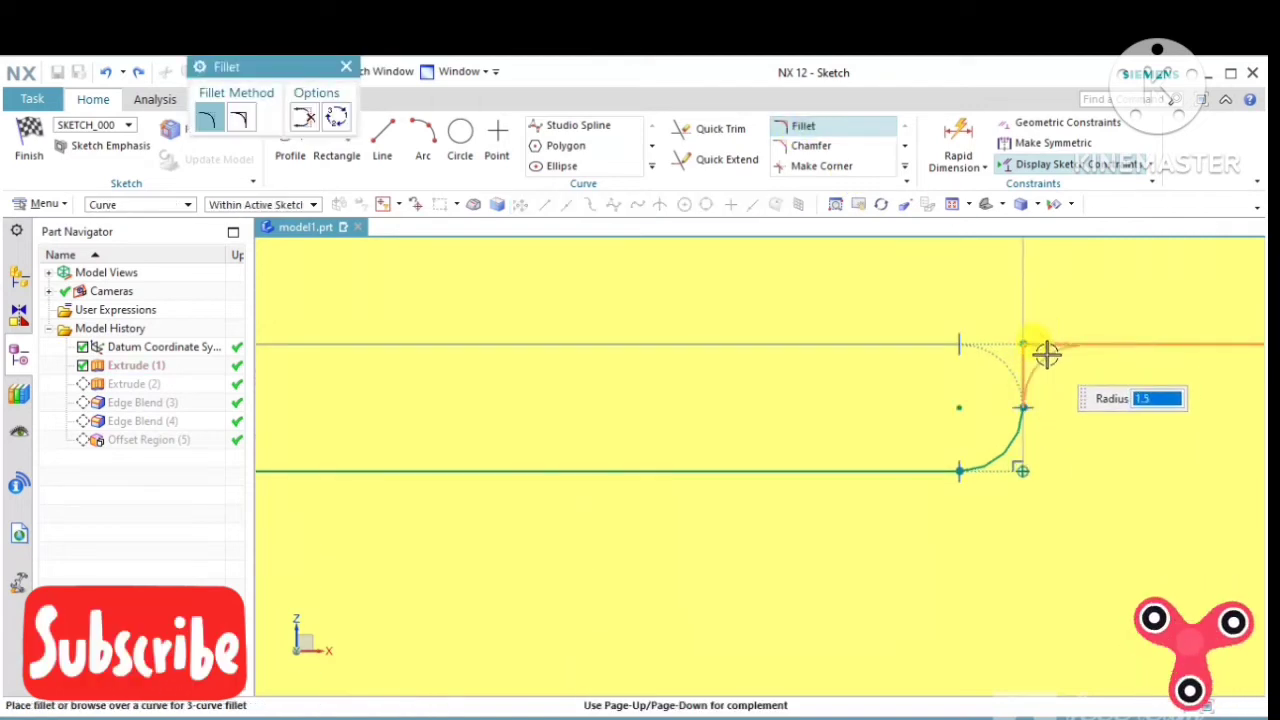
scroll(1046, 352, "down", 1)
scroll(1040, 379, "up", 10)
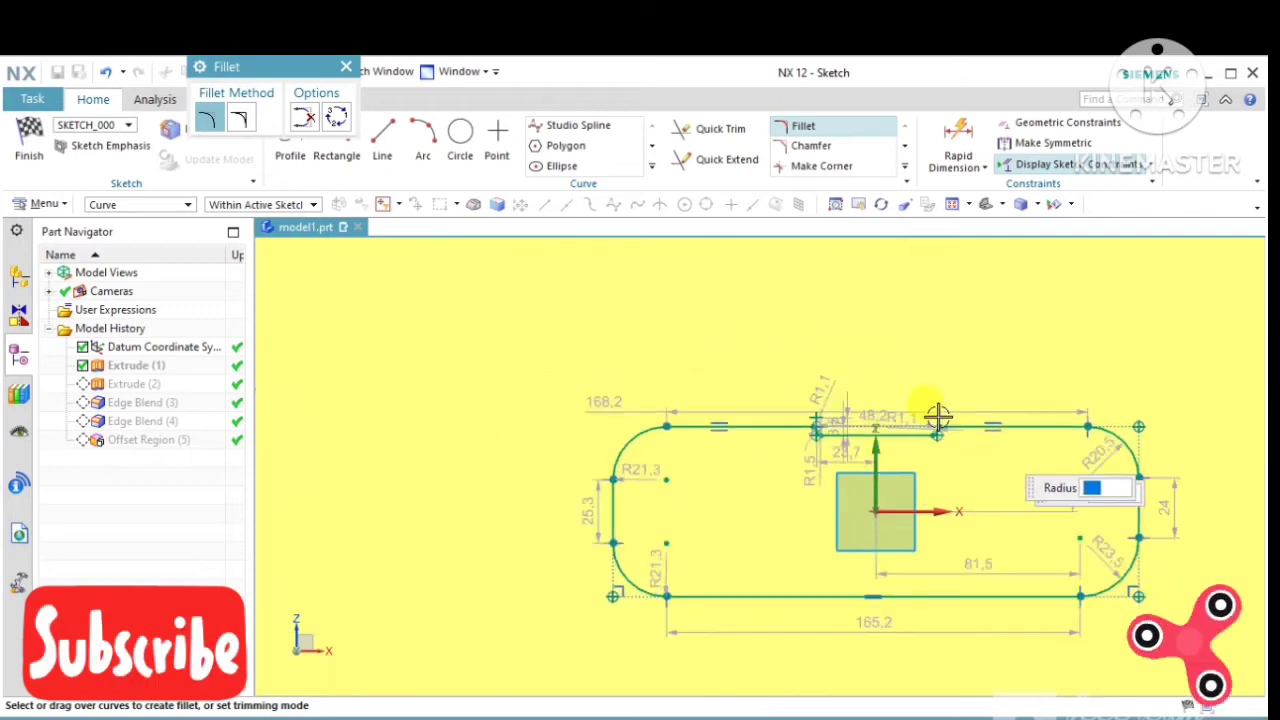
left_click(345, 68)
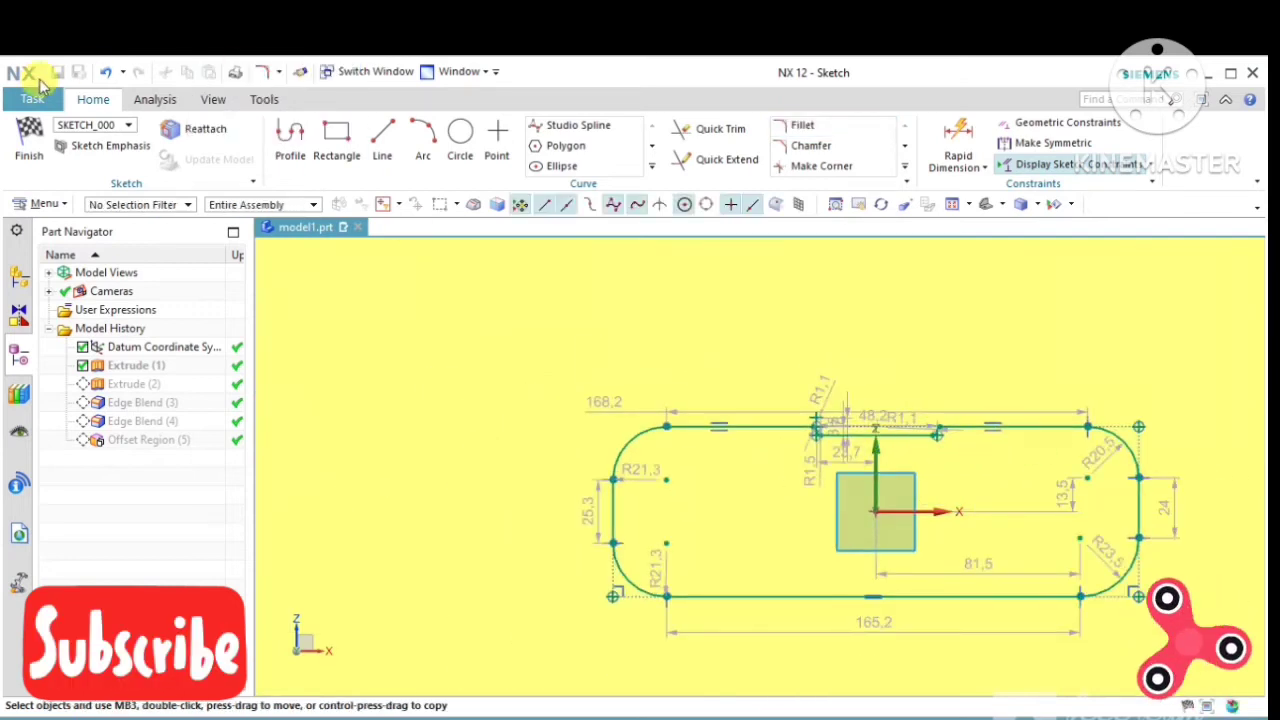
Undo the notch fillets, leave the sketch and cancel the Extrude (1) edit.
left_click(101, 74)
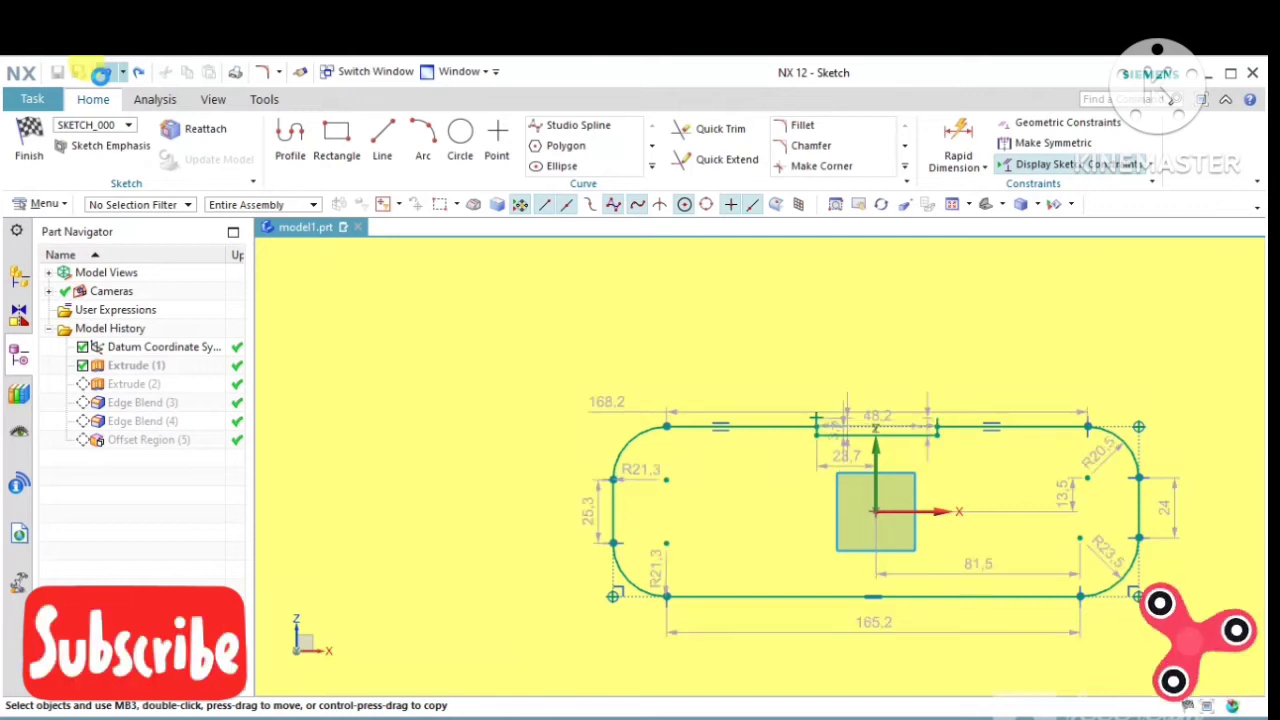
left_click(103, 72)
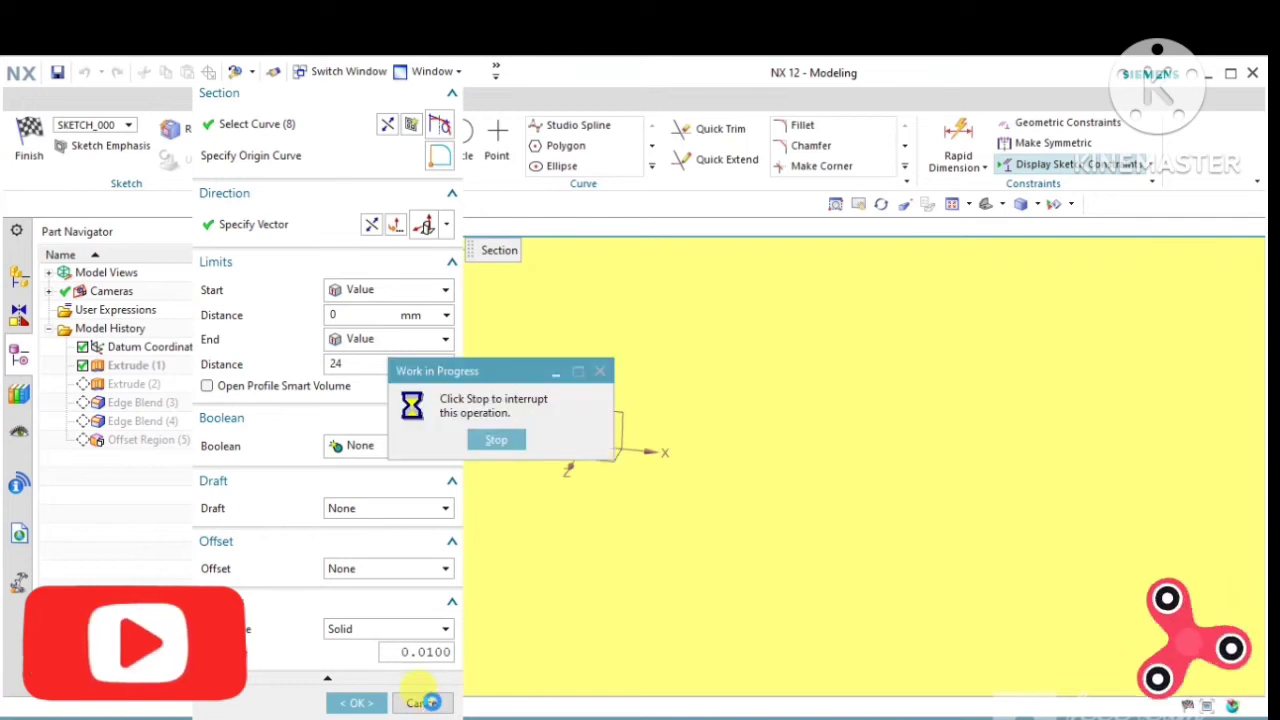
left_click(422, 703)
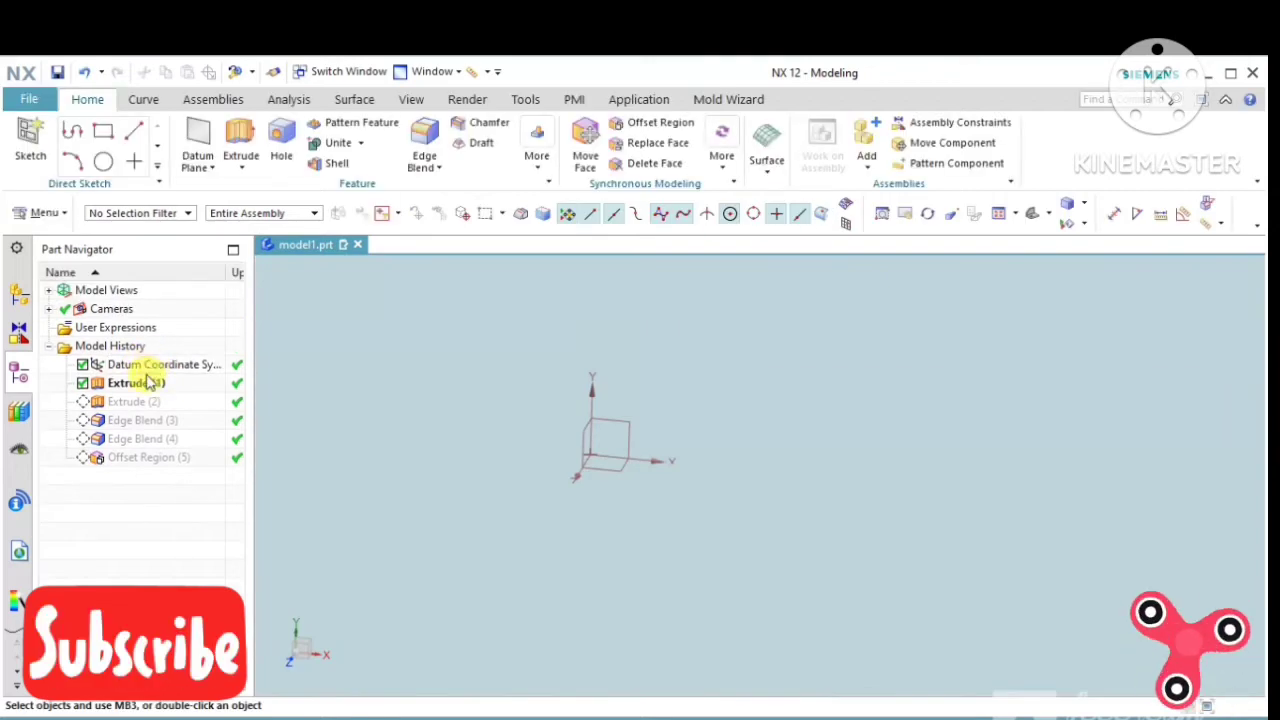
Reopen Extrude (1) for editing, enter its section sketch and finish the sketch.
left_click(147, 386)
double_click(155, 385)
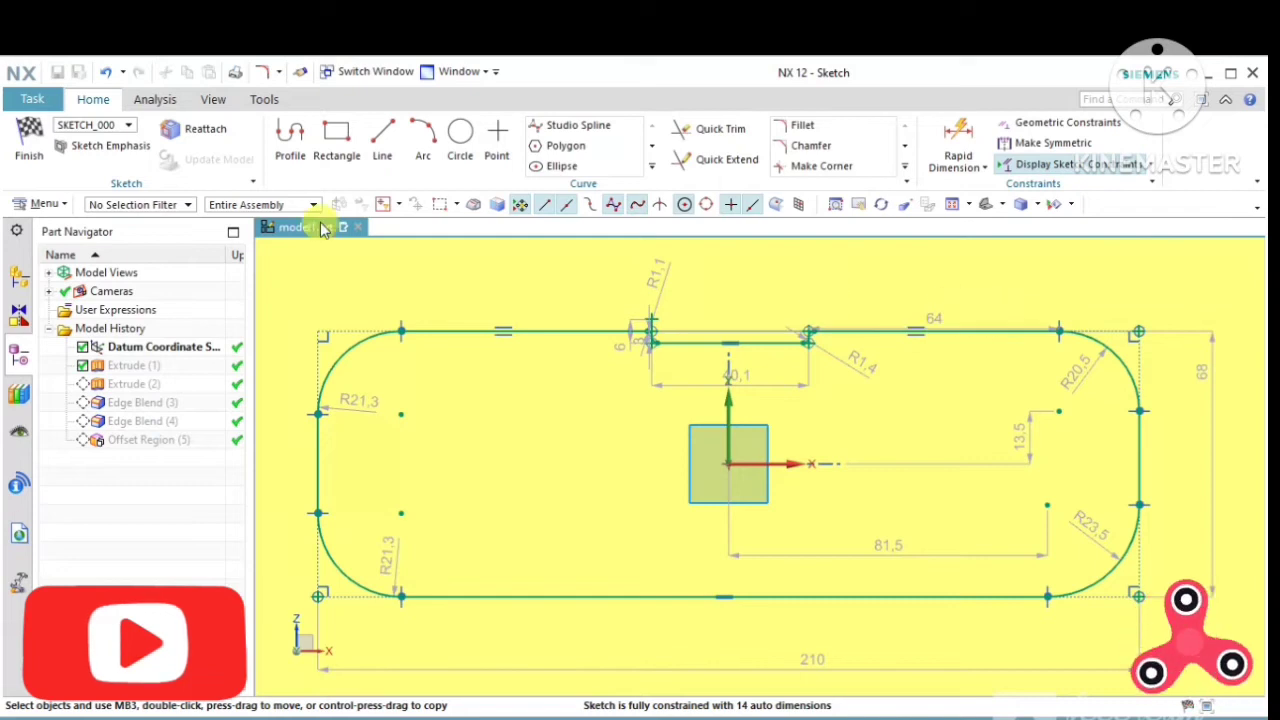
left_click(29, 150)
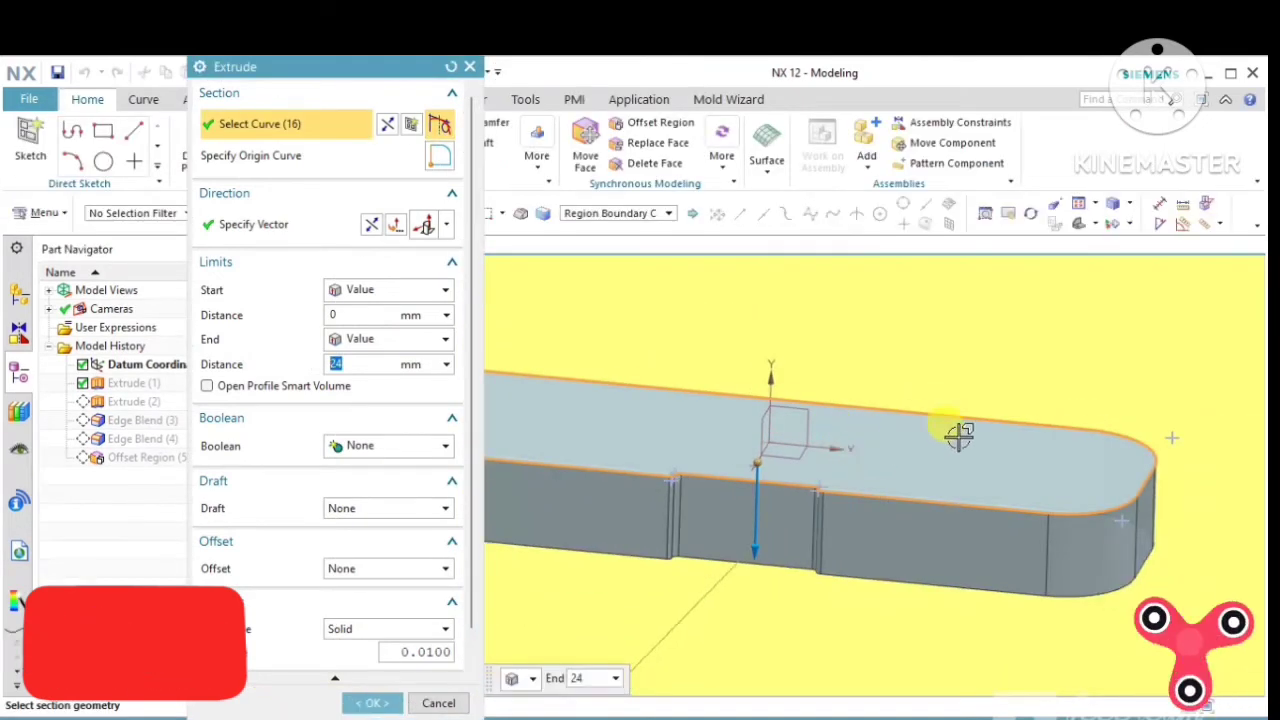
Set the end distance of Extrude (1) to 25 mm and accept the feature.
scroll(862, 468, "up", 4)
scroll(737, 486, "down", 2)
scroll(831, 491, "up", 2)
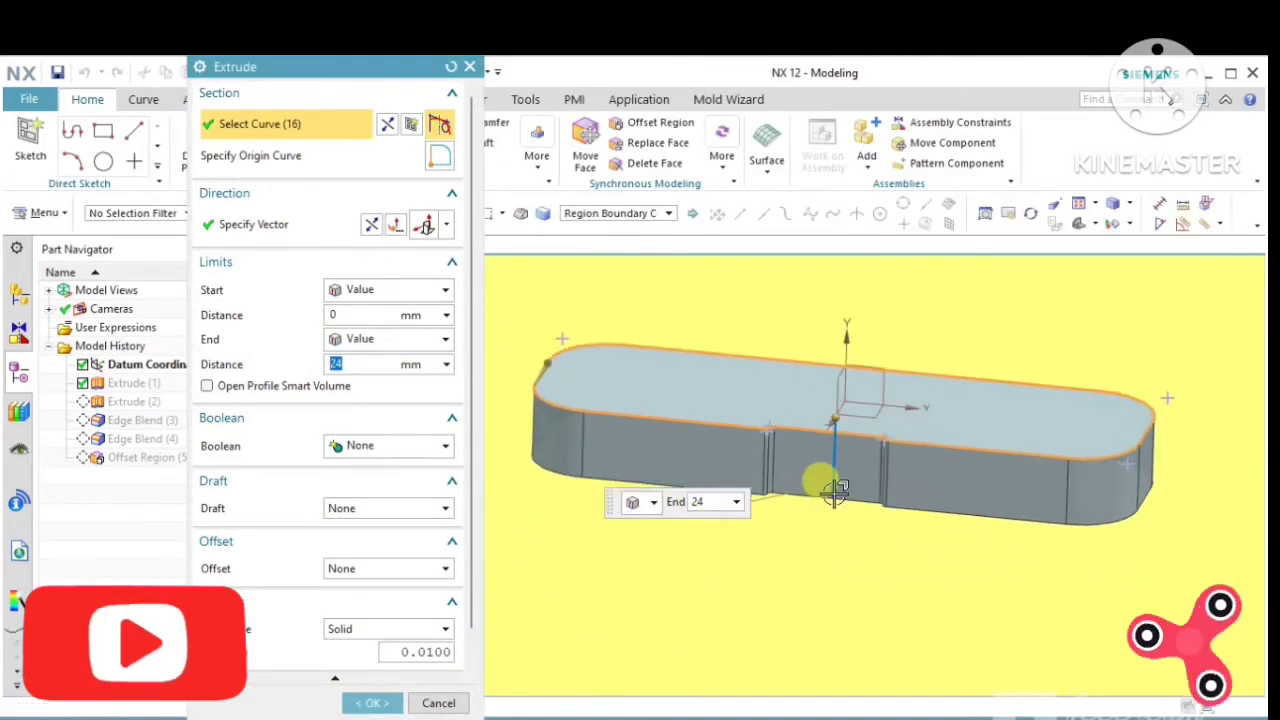
left_click_drag(836, 481, 872, 566)
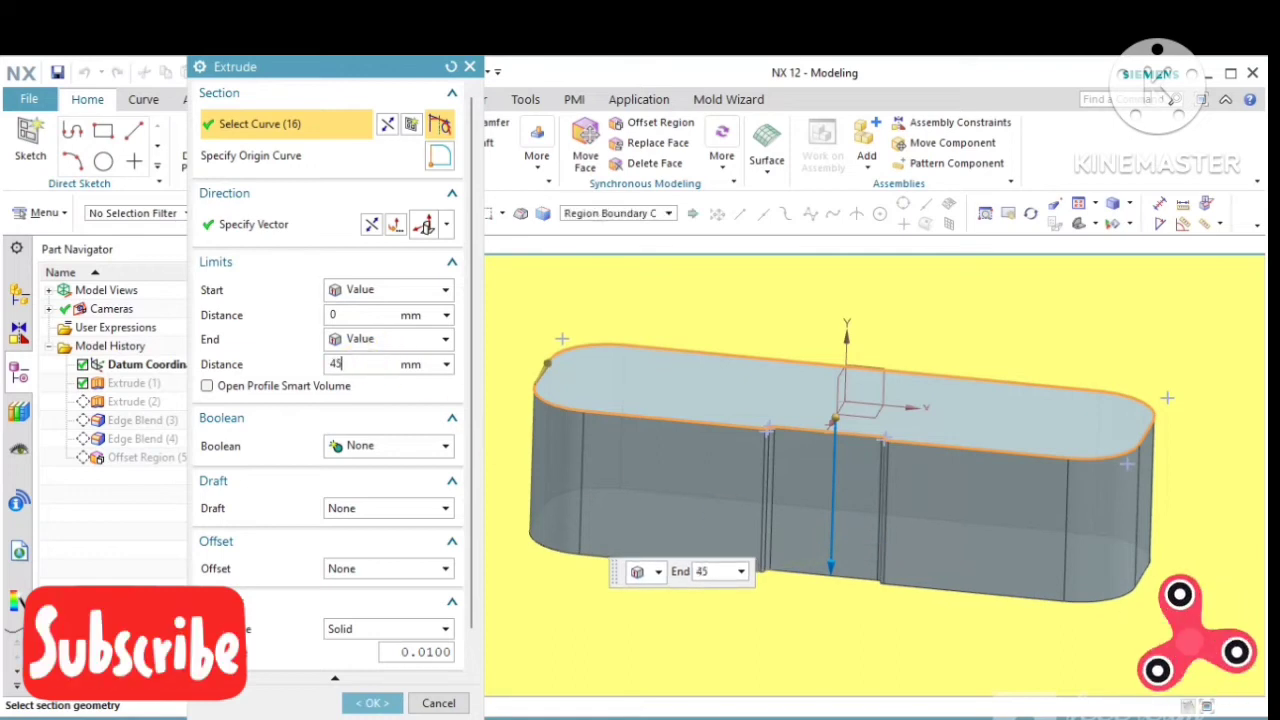
key("Return")
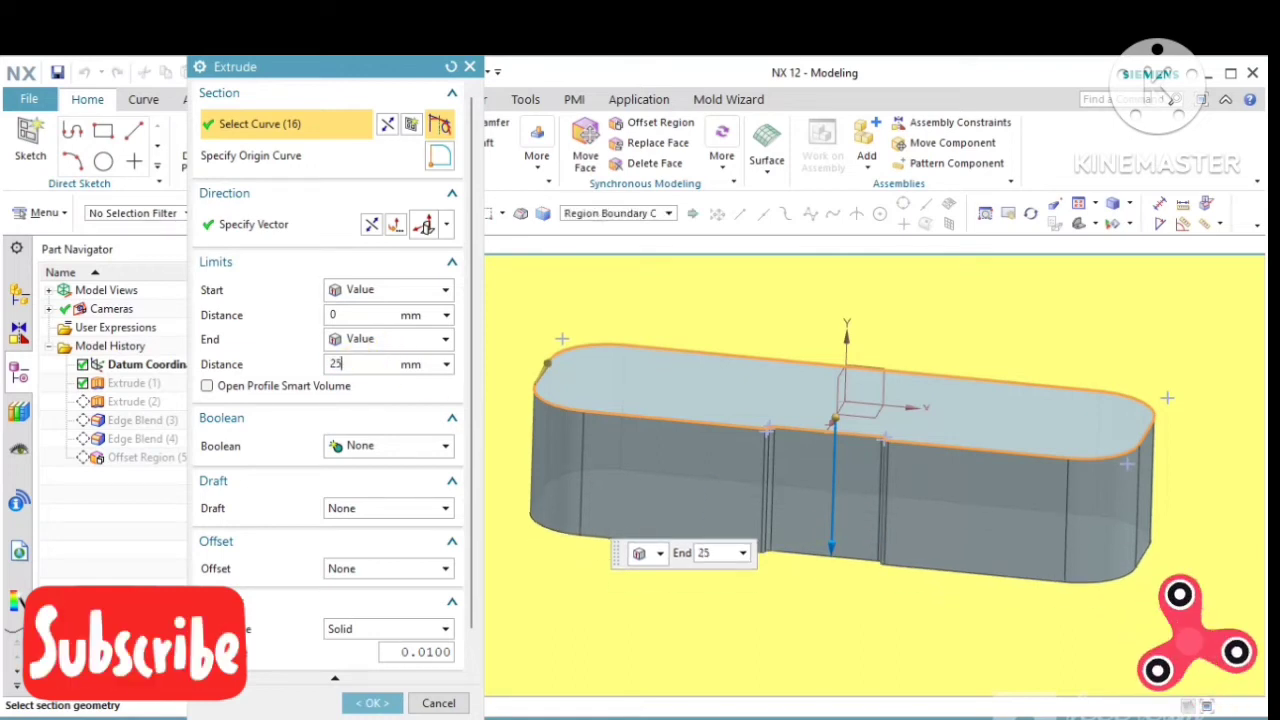
type("25")
key("Return")
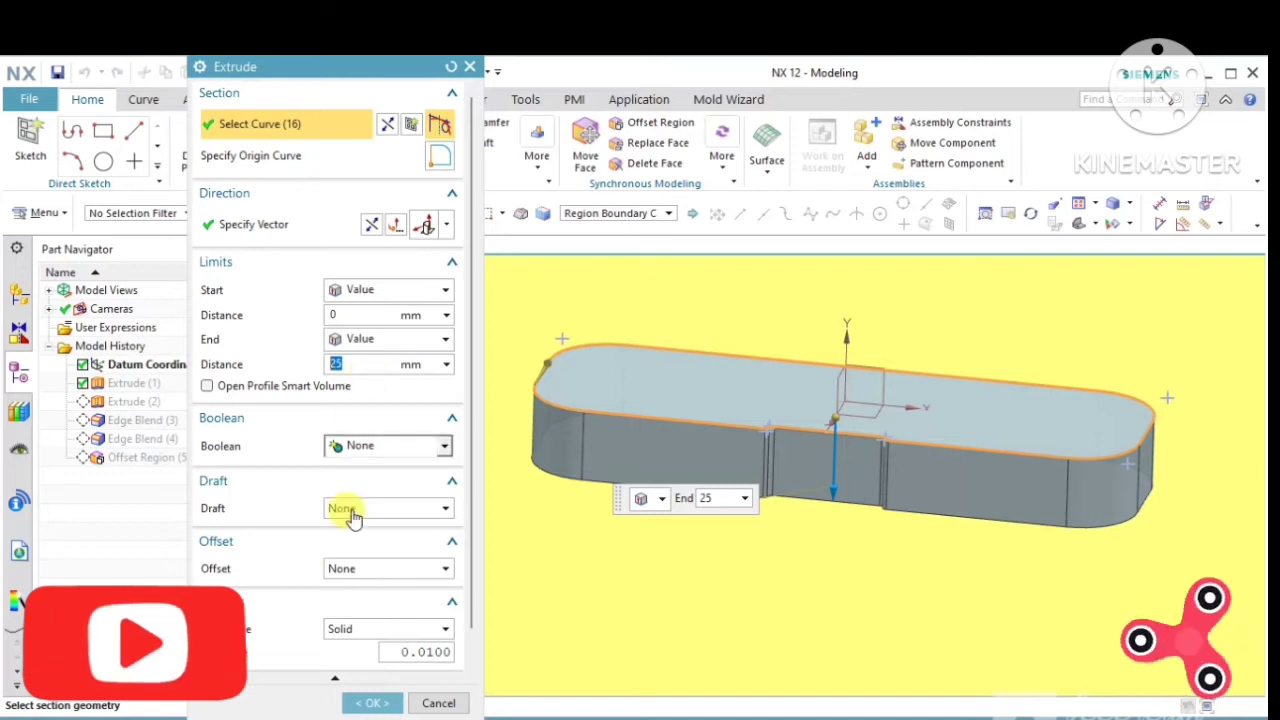
left_click(361, 706)
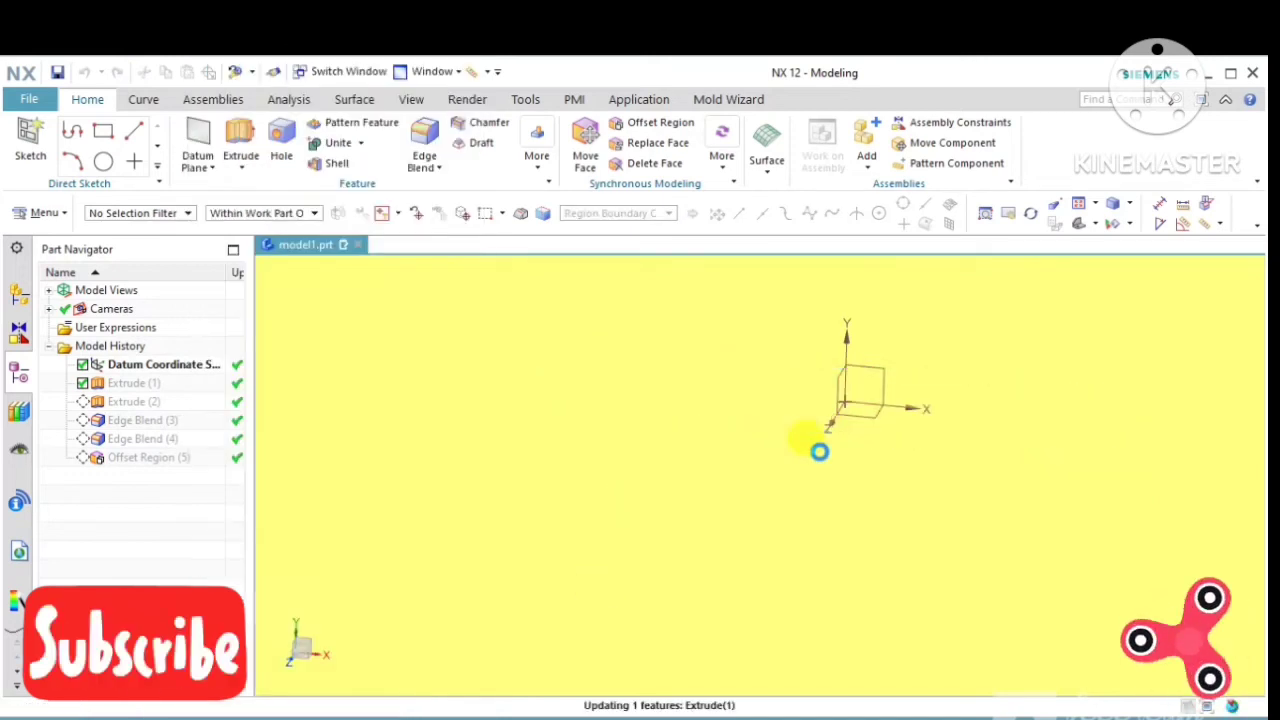
scroll(820, 457, "up", 5)
scroll(464, 493, "down", 3)
middle_click_drag(737, 491, 640, 562)
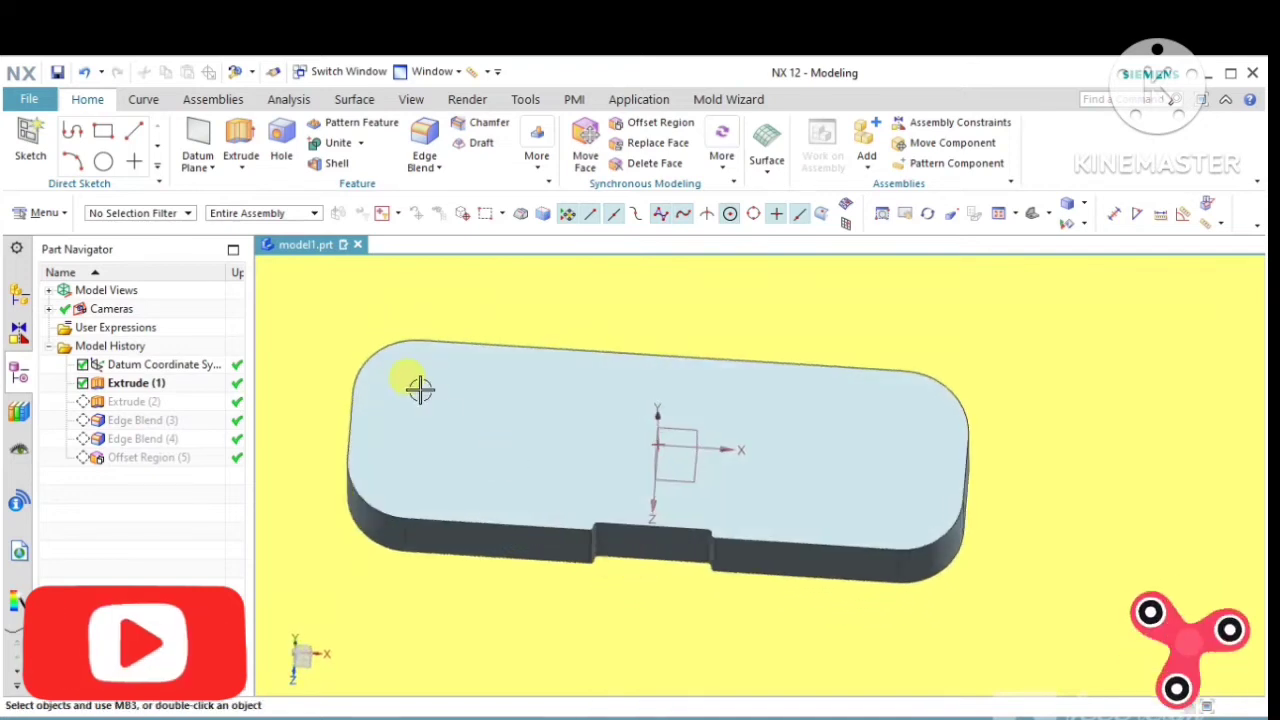